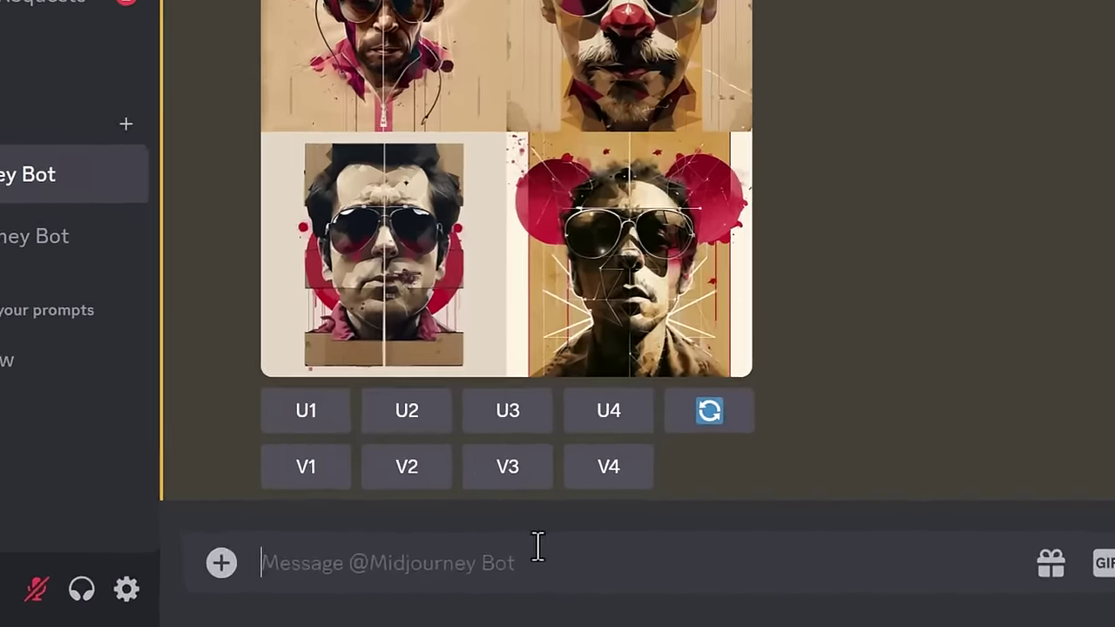
Step: Run /imagine with the plain prompt 'mickey mouse' to get a four-image grid
{"action": "type", "text": "/imagi"}
{"action": "key", "text": "Tab"}
{"action": "type", "text": "mickey mouse"}
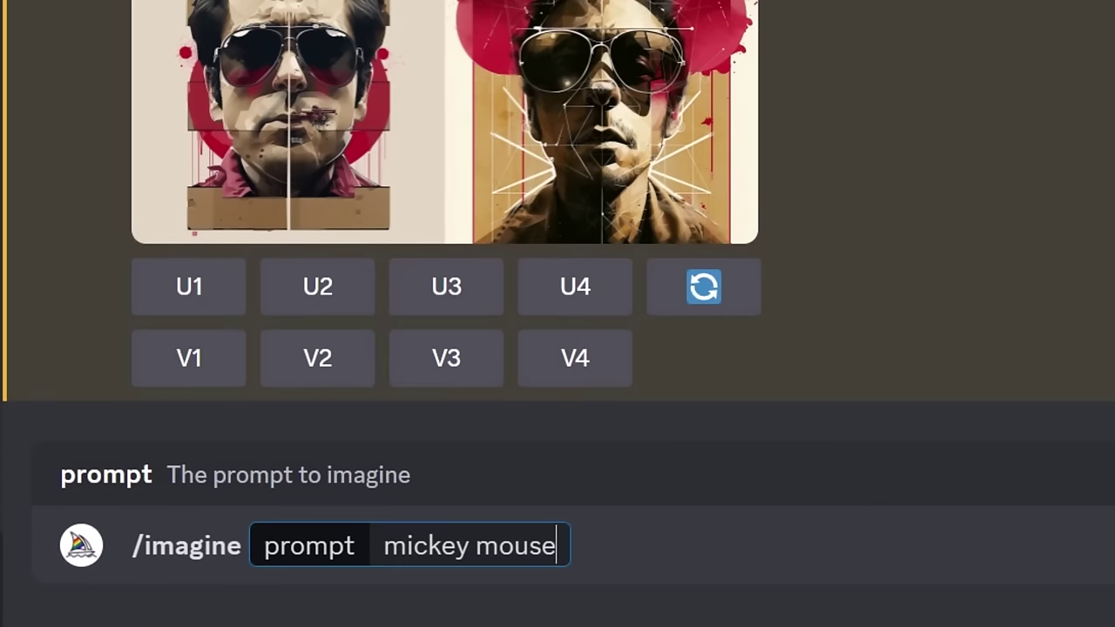
{"action": "key", "text": "Return"}
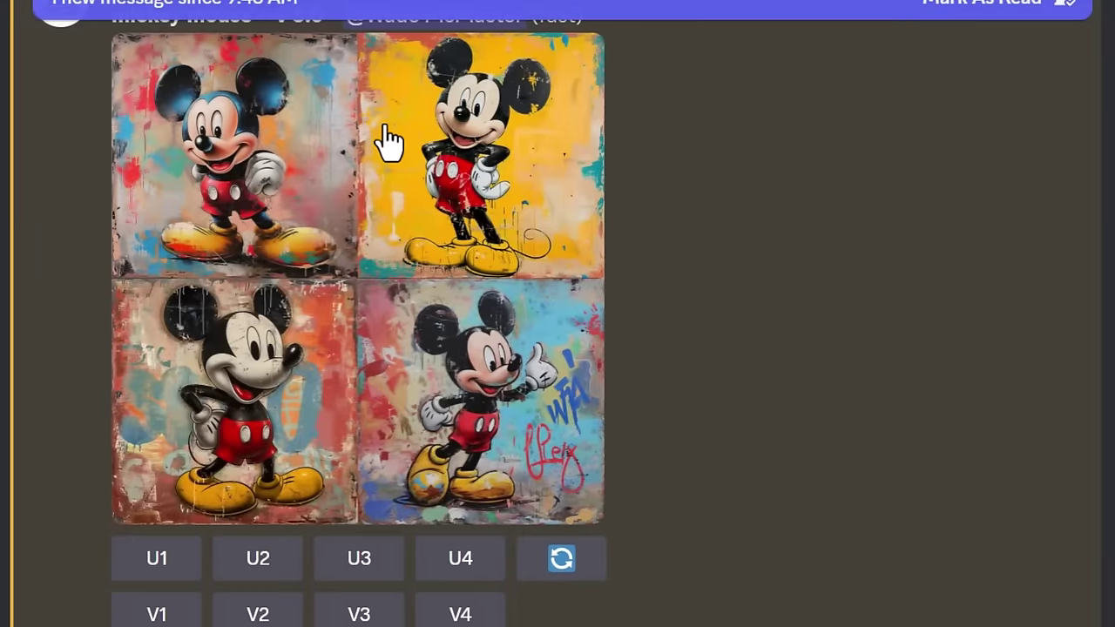
Step: Copy the link address of the upscaled 'Bruce lee, analogue horror --v 6.0' image
{"action": "scroll", "coordinate": [451, 273], "scroll_direction": "down", "scroll_amount": 5}
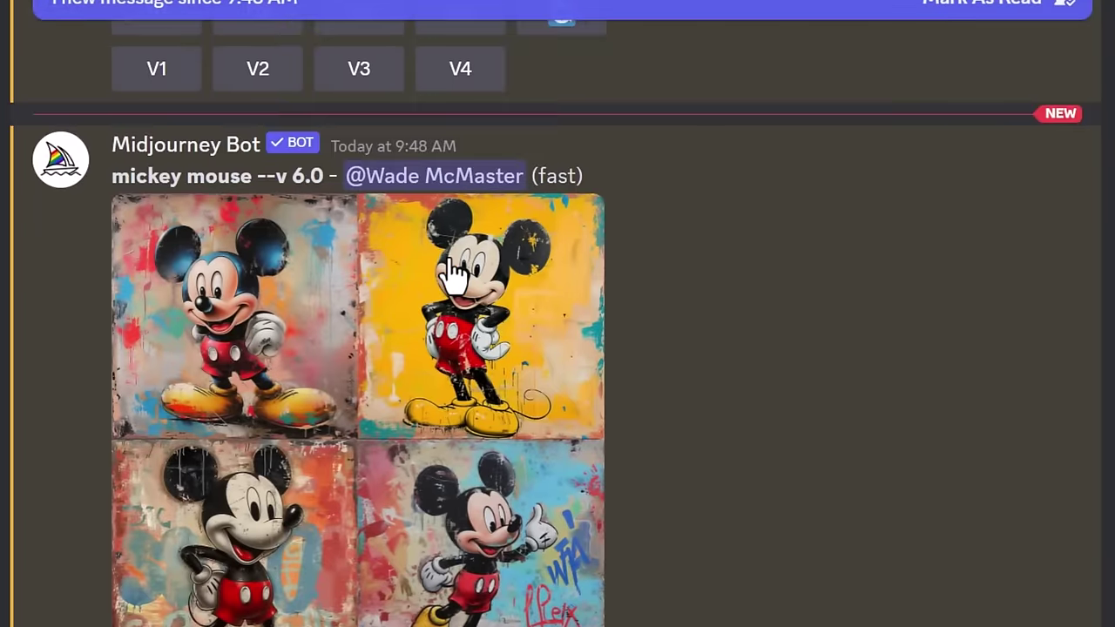
{"action": "scroll", "coordinate": [331, 282], "scroll_direction": "down", "scroll_amount": 1}
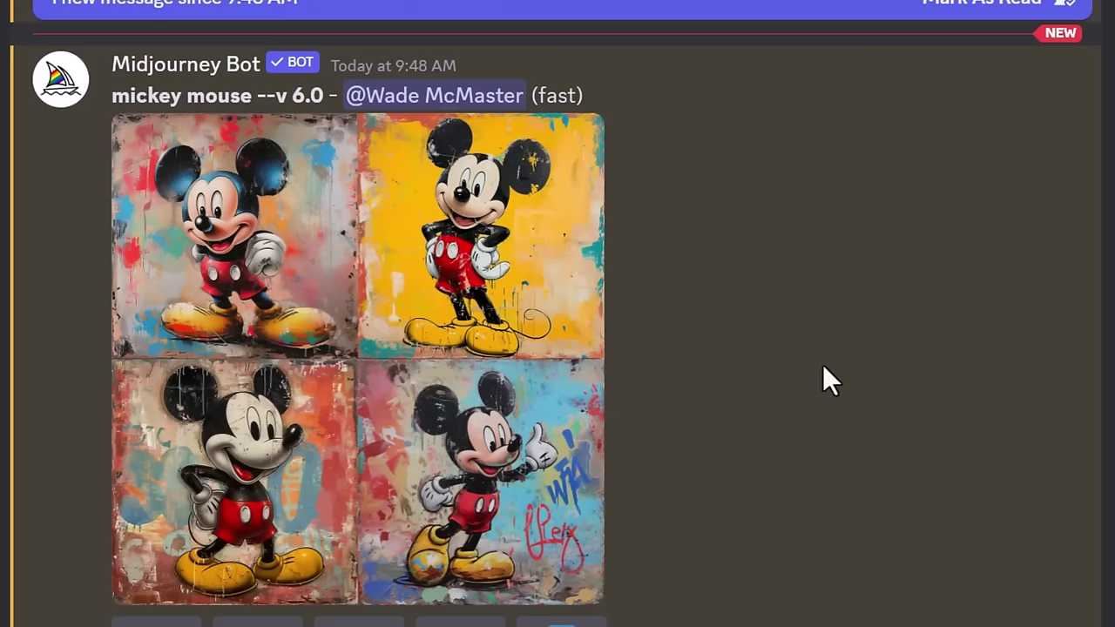
{"action": "scroll", "coordinate": [570, 440], "scroll_direction": "up", "scroll_amount": 10}
{"action": "scroll", "coordinate": [569, 438], "scroll_direction": "up", "scroll_amount": 10}
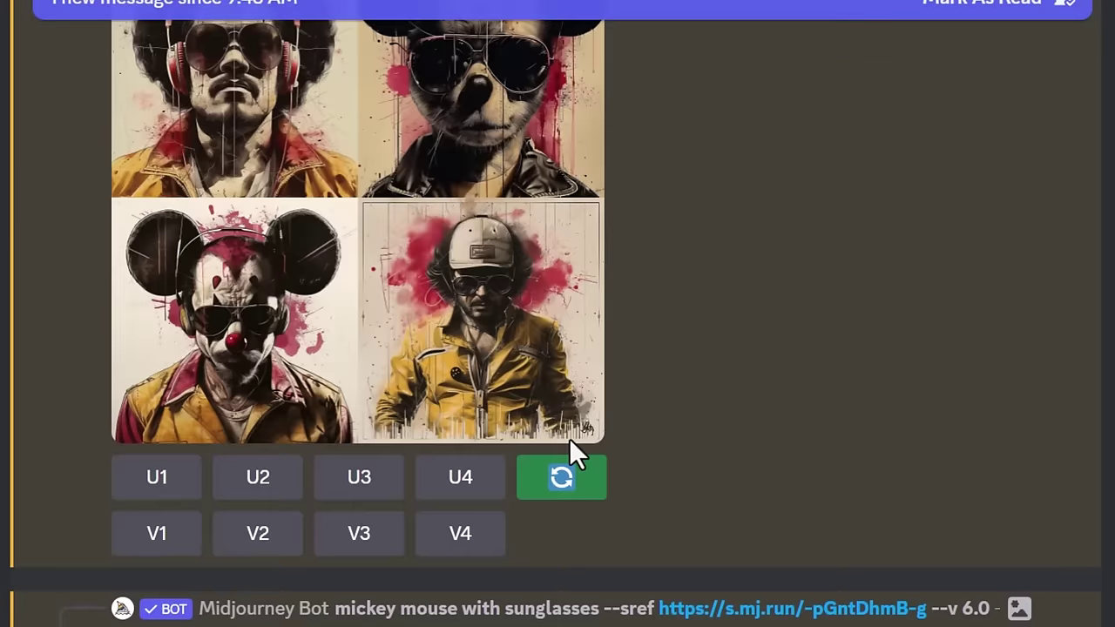
{"action": "scroll", "coordinate": [569, 436], "scroll_direction": "down", "scroll_amount": 3}
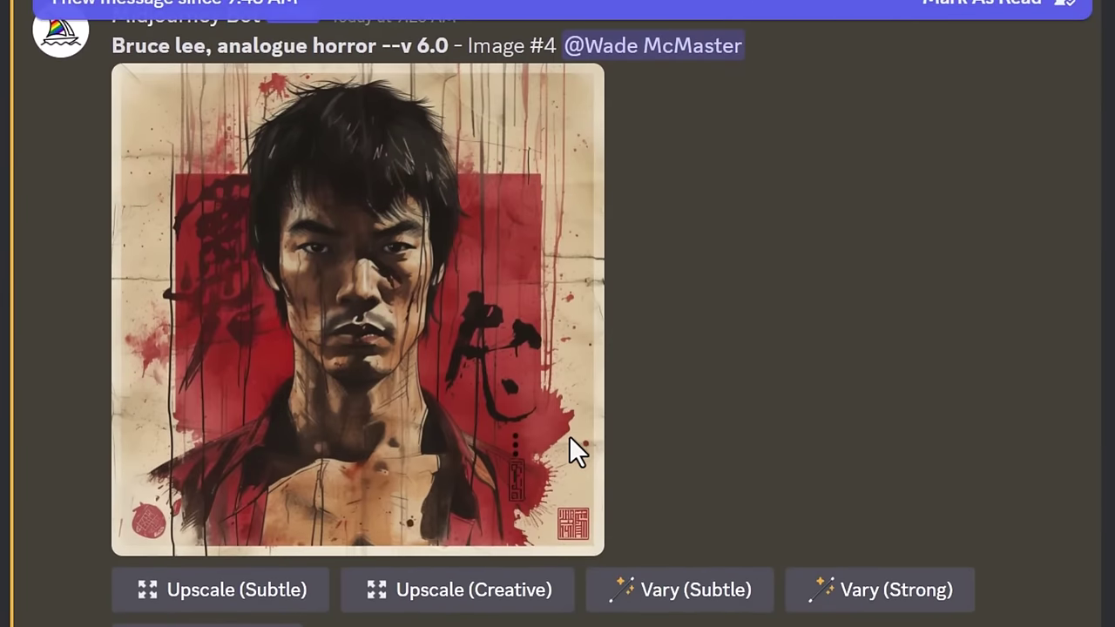
{"action": "left_click", "coordinate": [427, 230]}
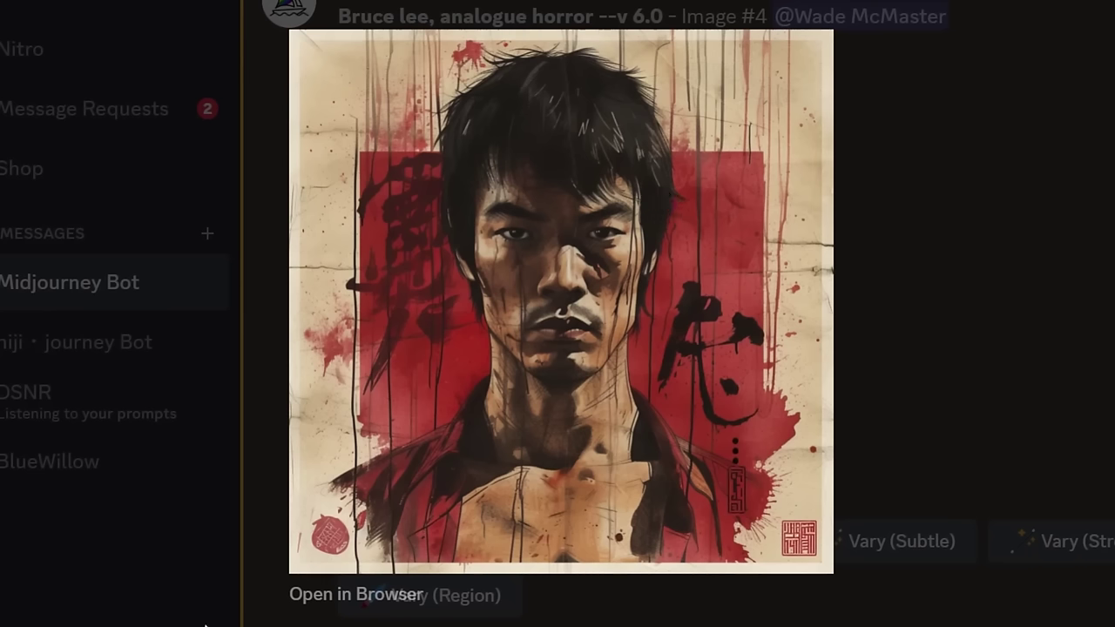
{"action": "right_click", "coordinate": [311, 610]}
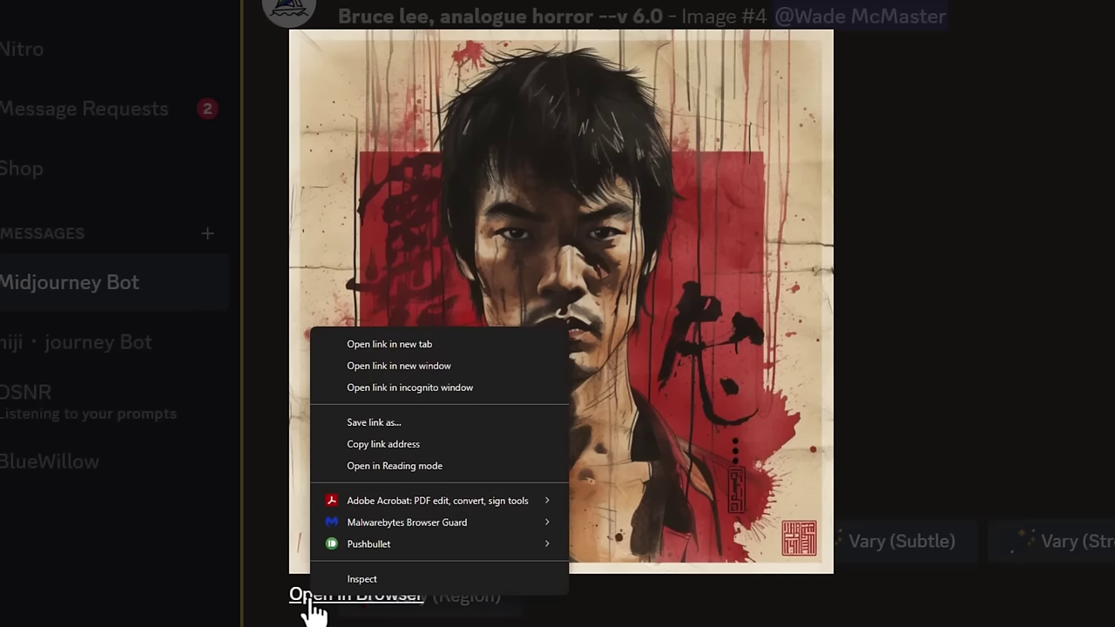
{"action": "left_click", "coordinate": [383, 446]}
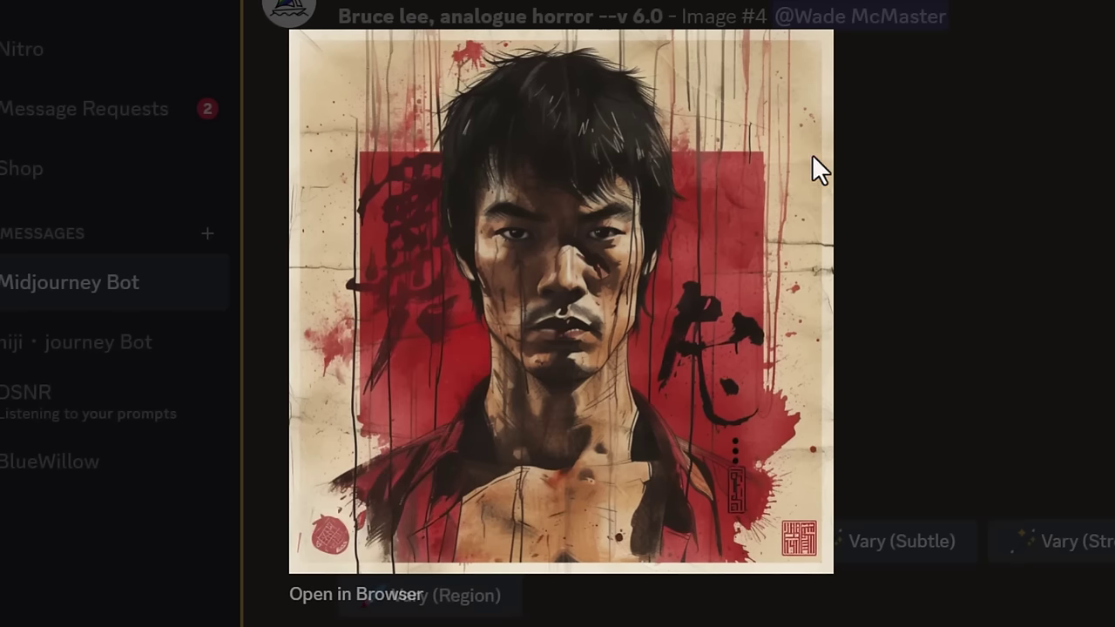
{"action": "left_click", "coordinate": [923, 166]}
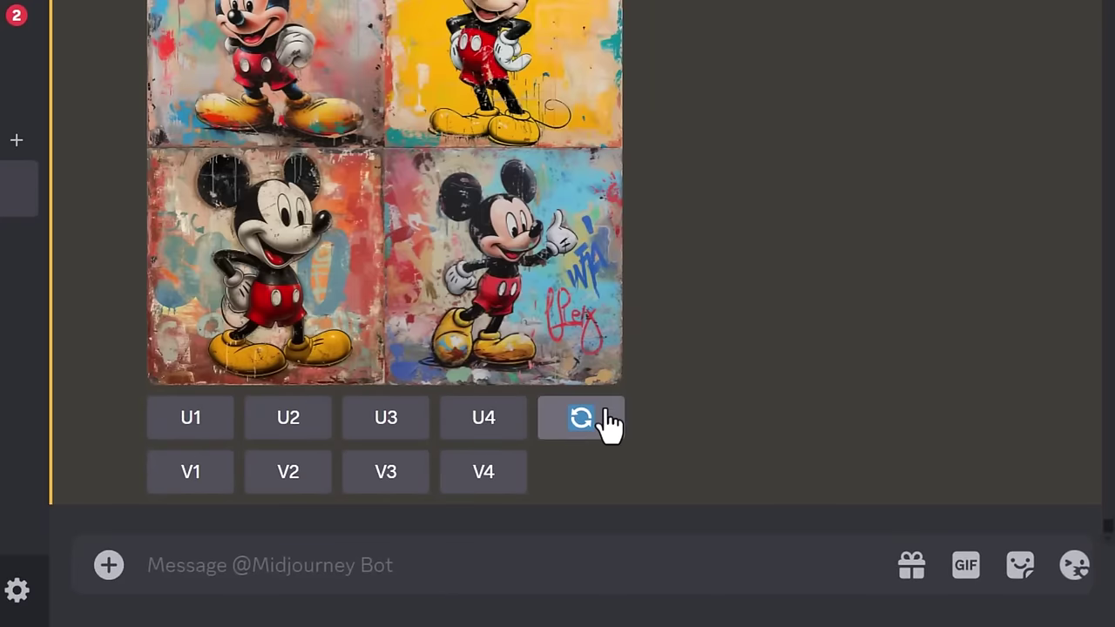
Step: Run /imagine with 'mickey mouse --sref' followed by the pasted Bruce Lee image link
{"action": "type", "text": "/imagi"}
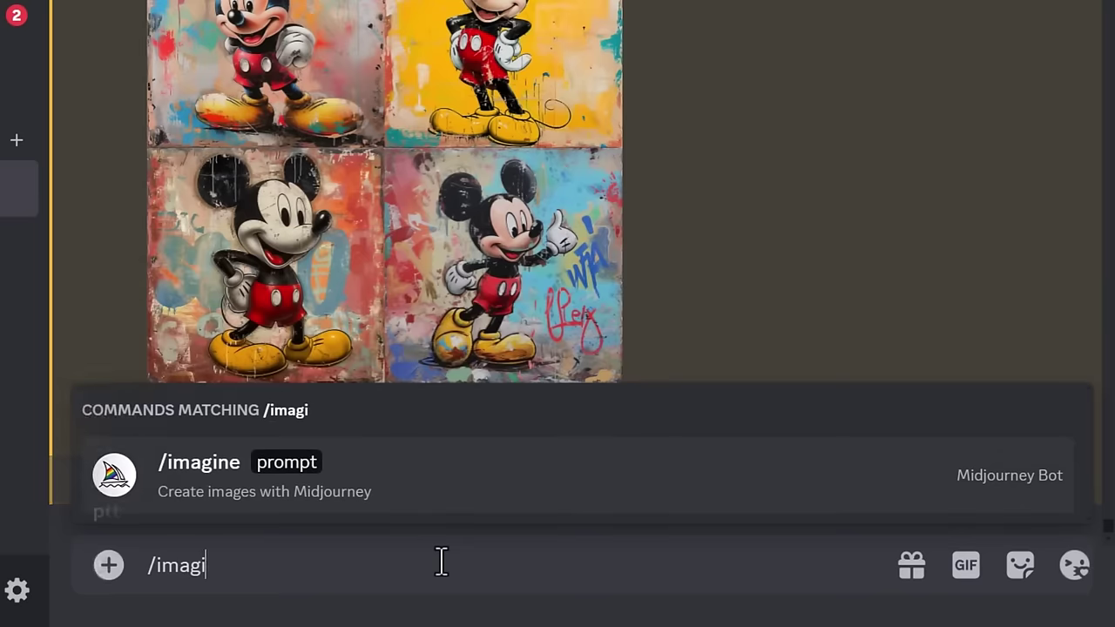
{"action": "key", "text": "Tab"}
{"action": "type", "text": "mickey mouse"}
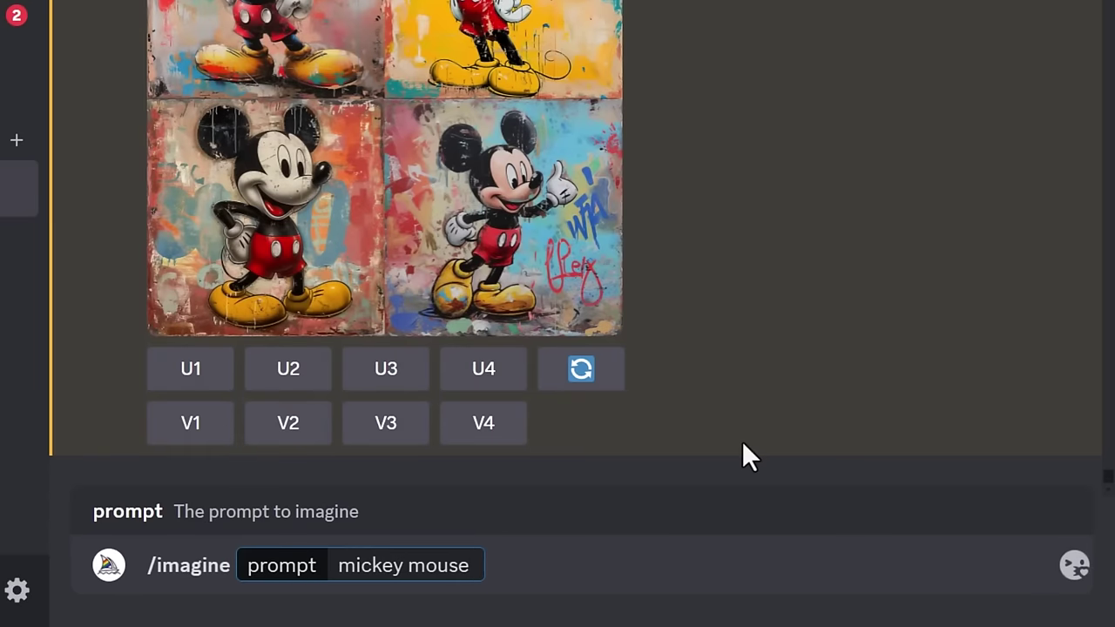
{"action": "type", "text": " --"}
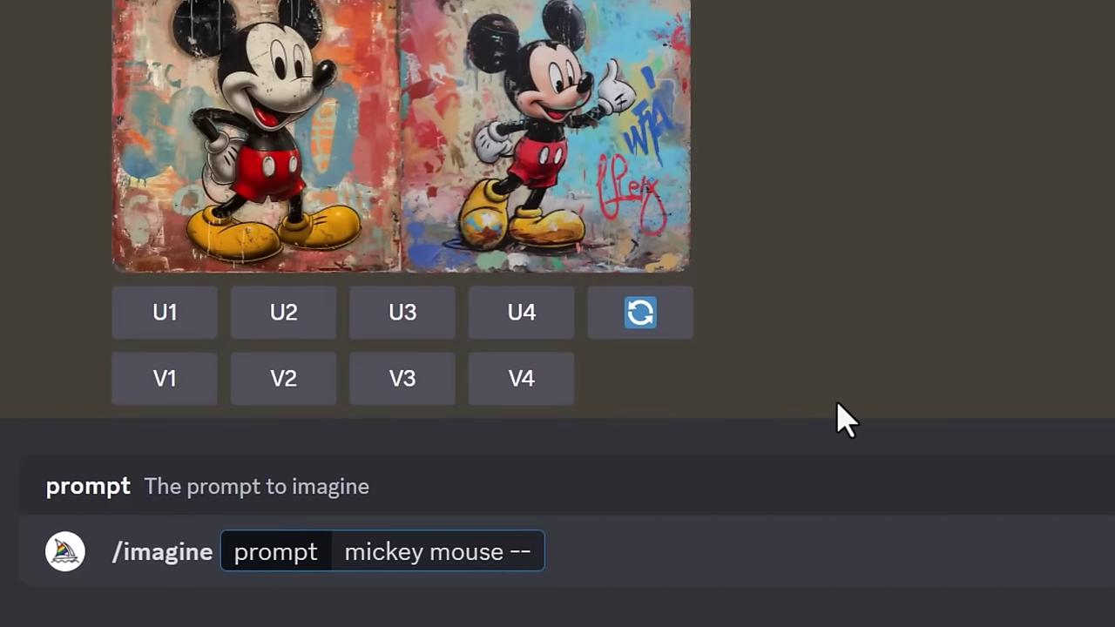
{"action": "type", "text": "sref"}
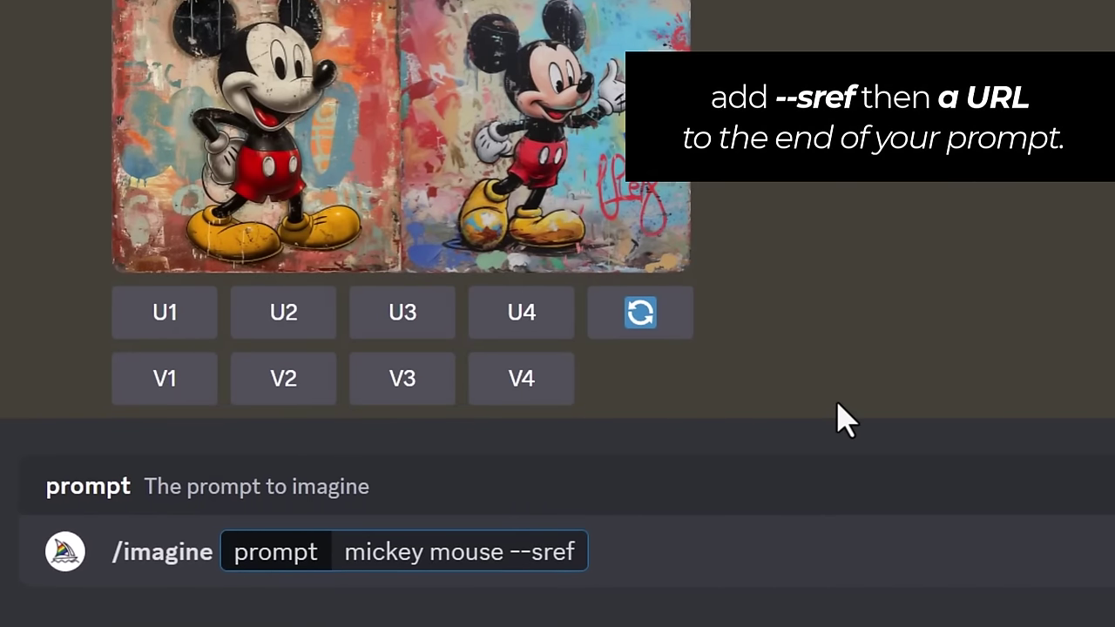
{"action": "key", "text": "ctrl+v"}
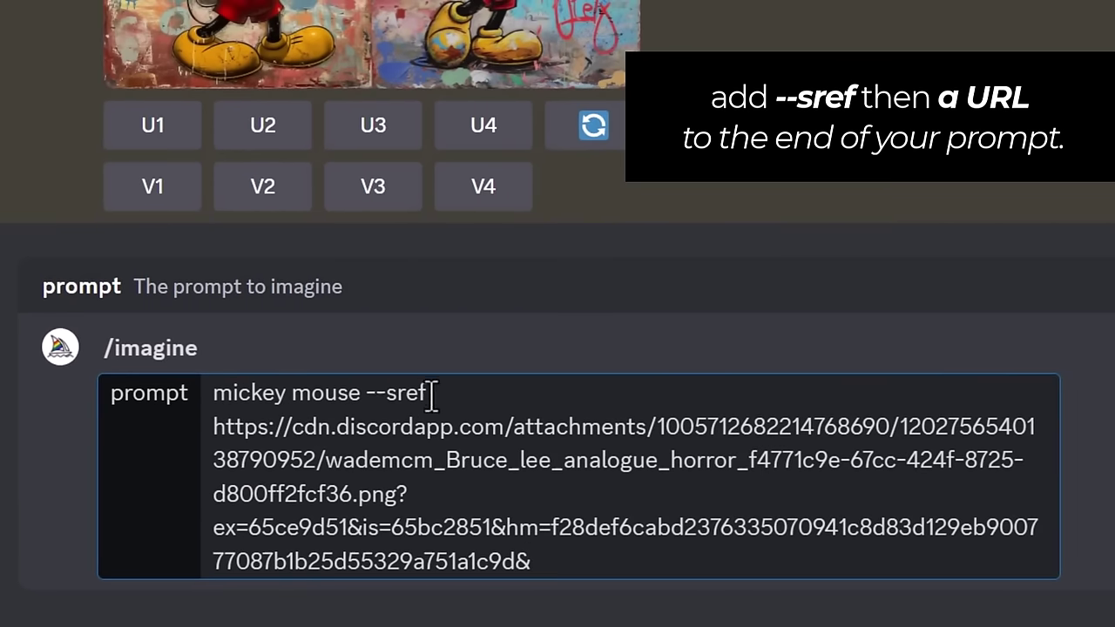
{"action": "key", "text": "Return"}
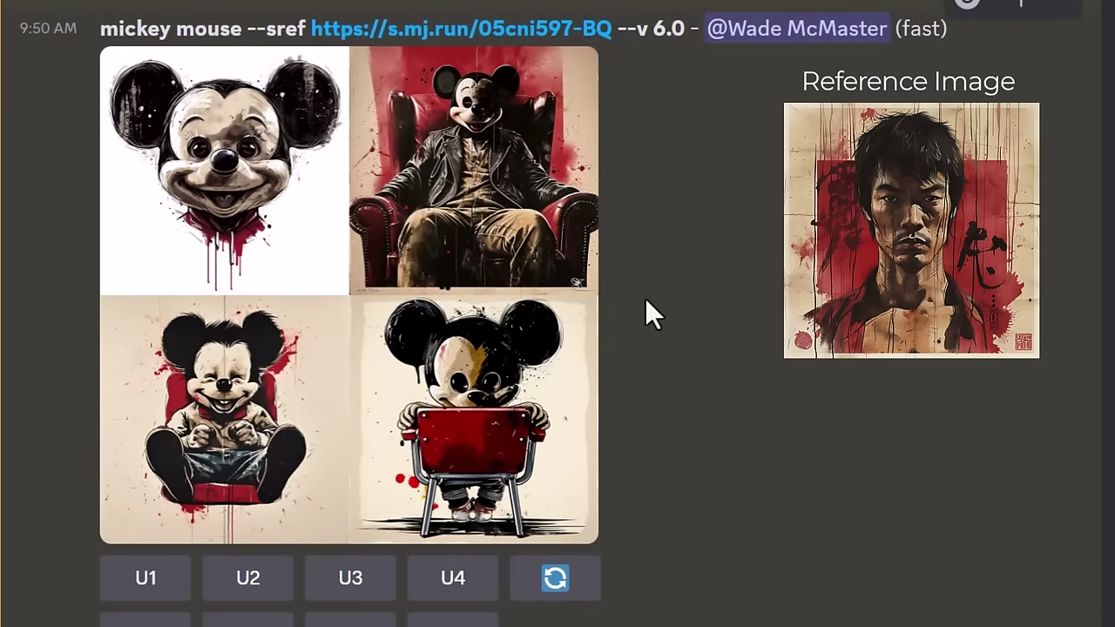
{"action": "scroll", "coordinate": [370, 409], "scroll_direction": "up", "scroll_amount": 5}
{"action": "scroll", "coordinate": [359, 427], "scroll_direction": "up", "scroll_amount": 5}
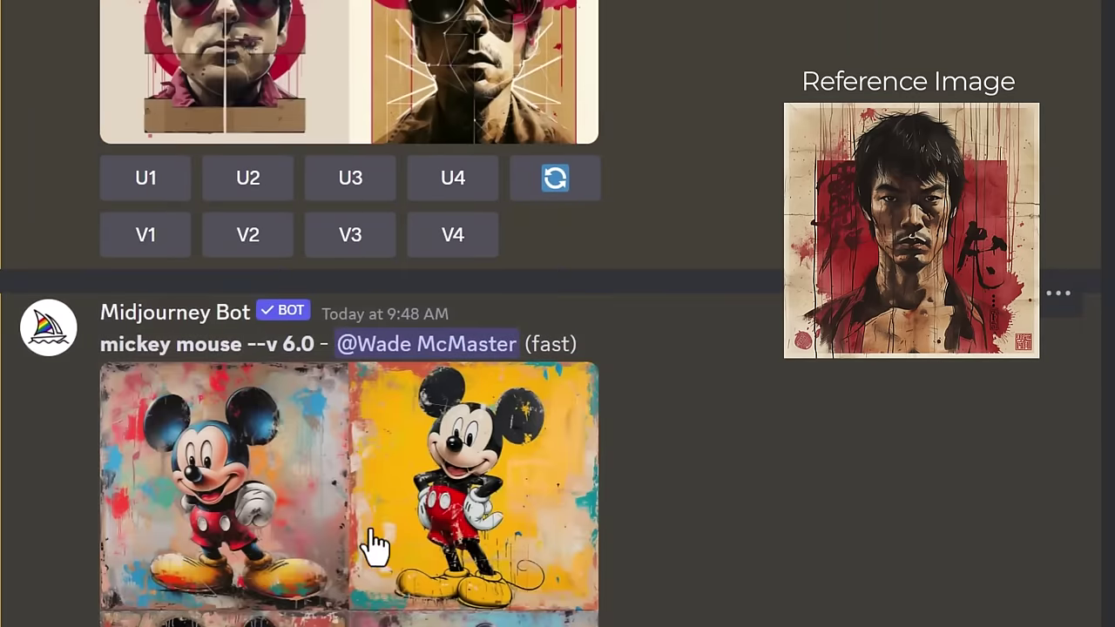
{"action": "scroll", "coordinate": [366, 566], "scroll_direction": "up", "scroll_amount": 10}
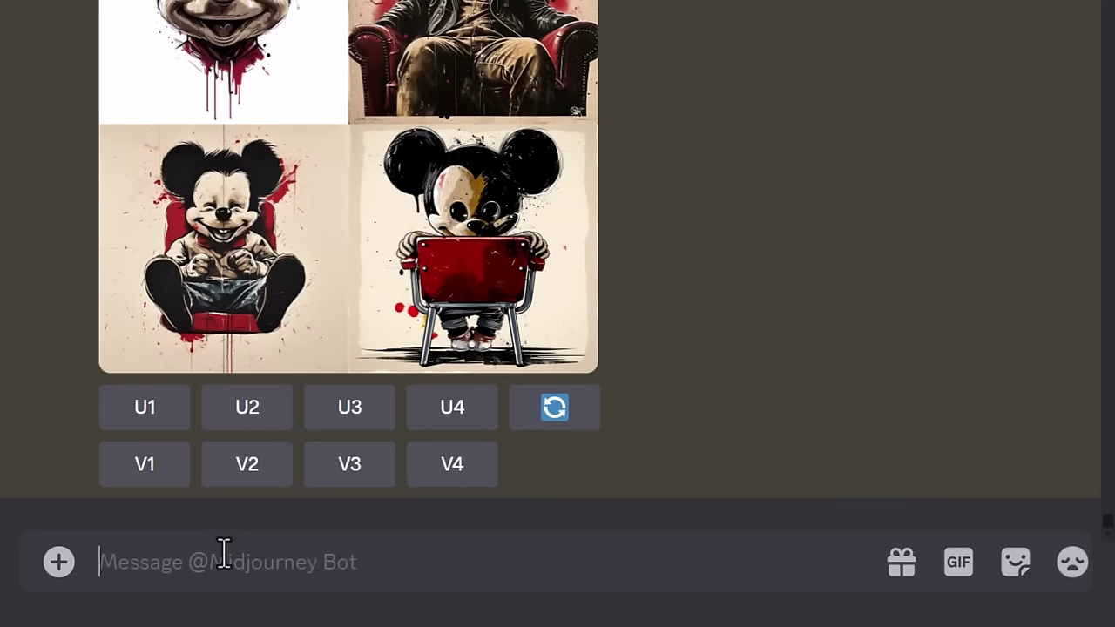
Step: Upload the low-poly panda image file to the Midjourney chat
{"action": "left_click", "coordinate": [61, 562]}
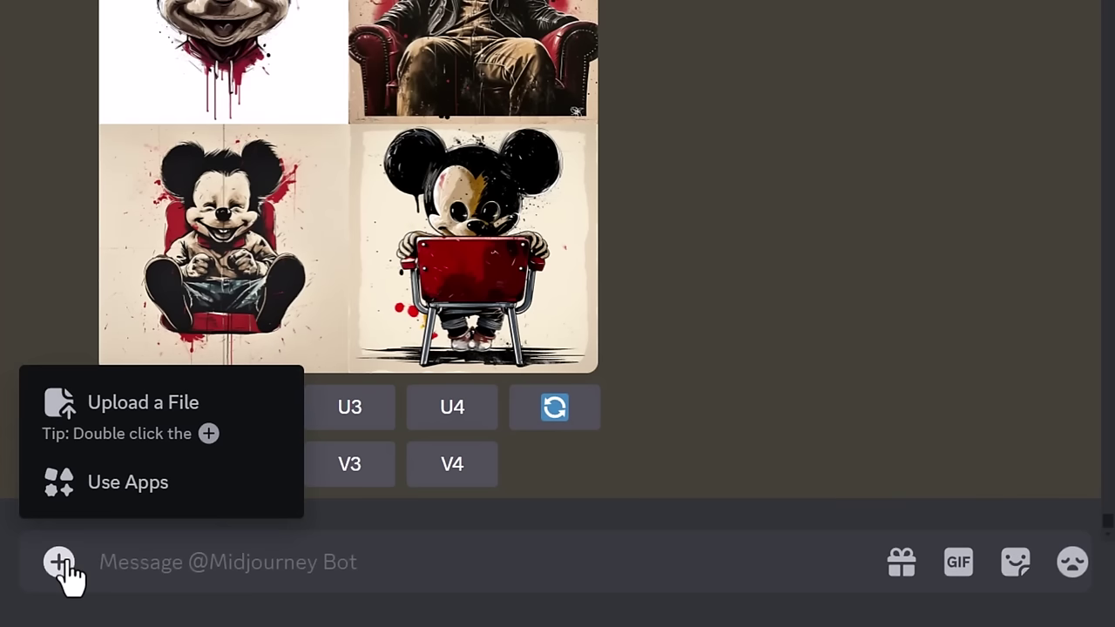
{"action": "left_click", "coordinate": [124, 451]}
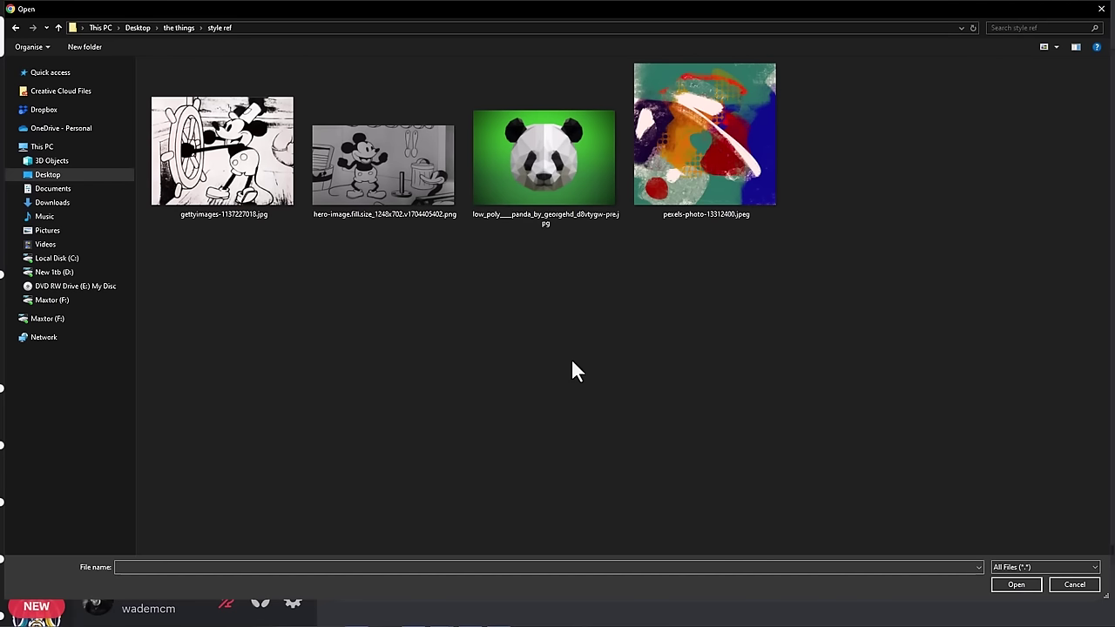
{"action": "left_click", "coordinate": [546, 164]}
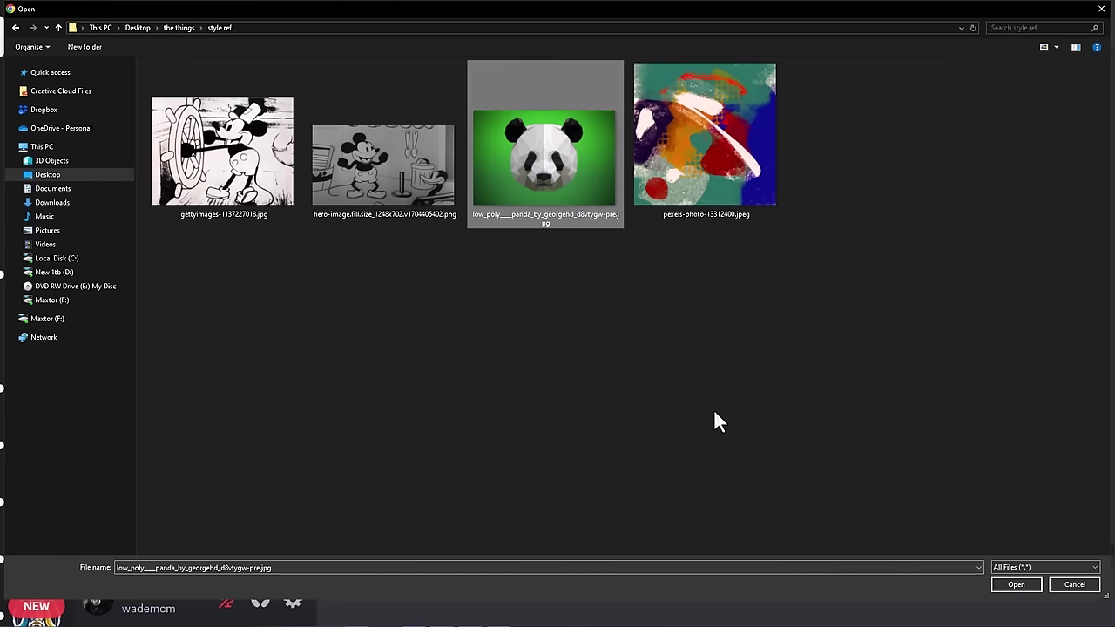
{"action": "left_click", "coordinate": [1010, 589]}
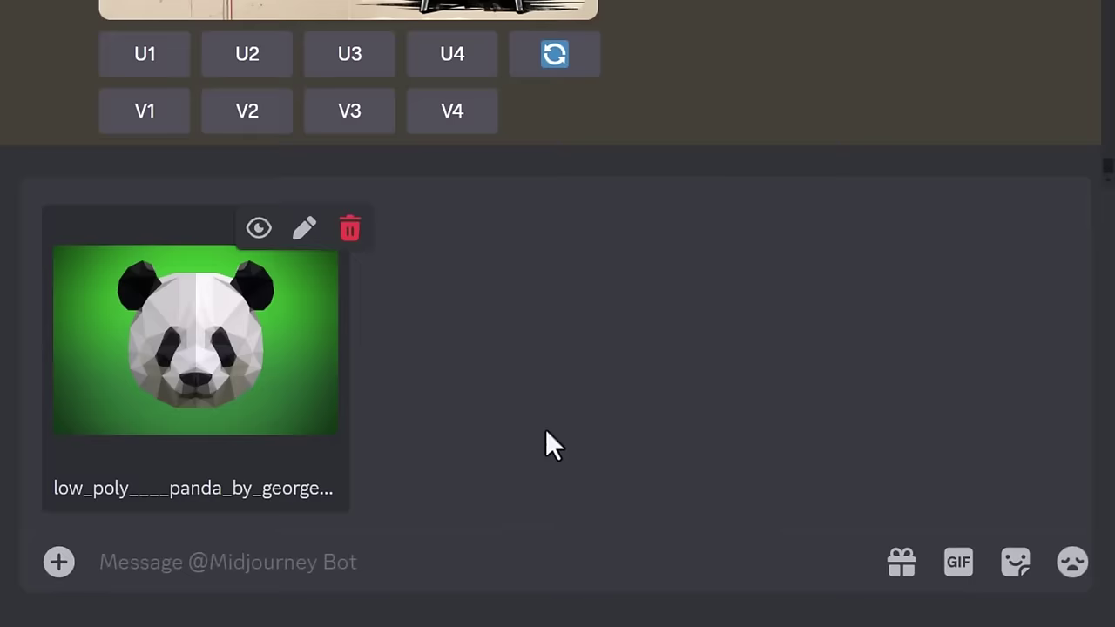
{"action": "key", "text": "Return"}
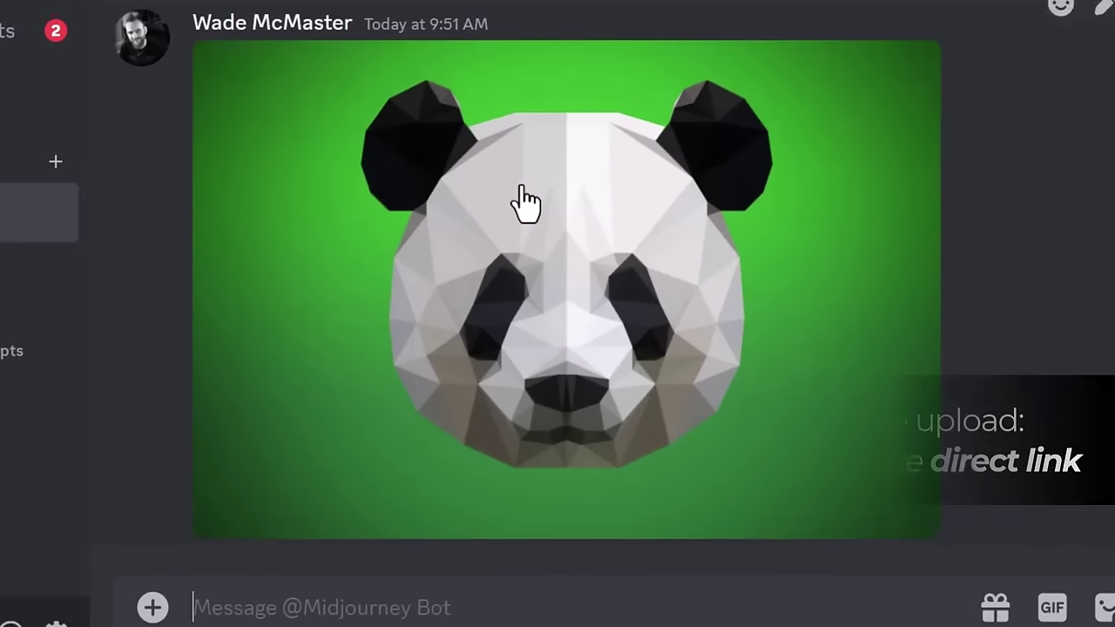
Step: Copy the link address of the posted low-poly panda image
{"action": "left_click", "coordinate": [430, 157]}
{"action": "right_click", "coordinate": [230, 601]}
{"action": "left_click", "coordinate": [314, 442]}
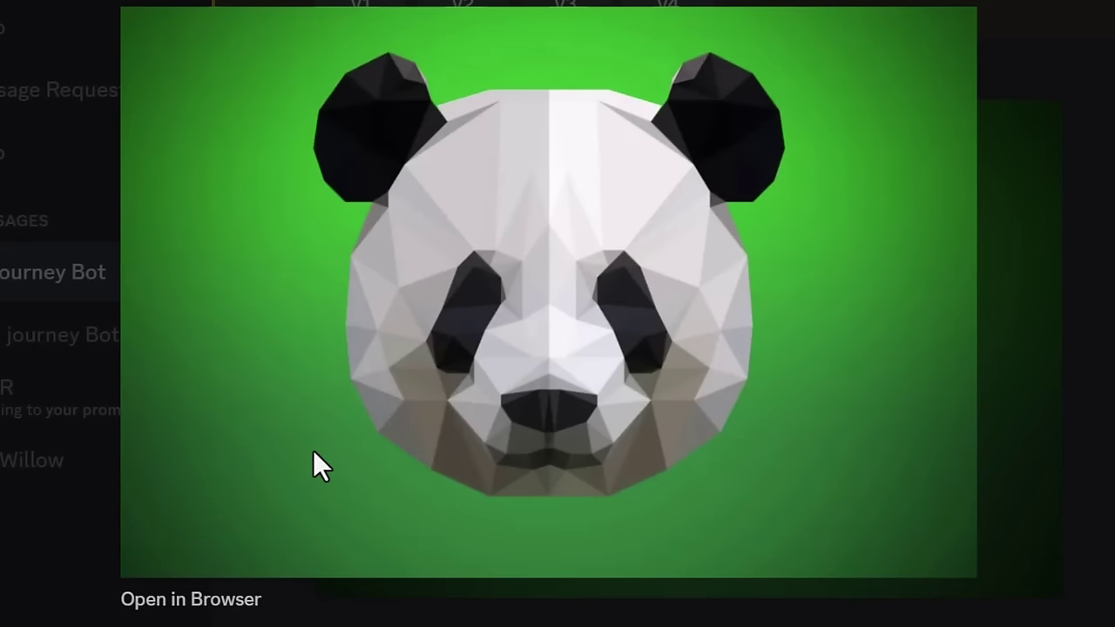
{"action": "left_click", "coordinate": [1042, 119]}
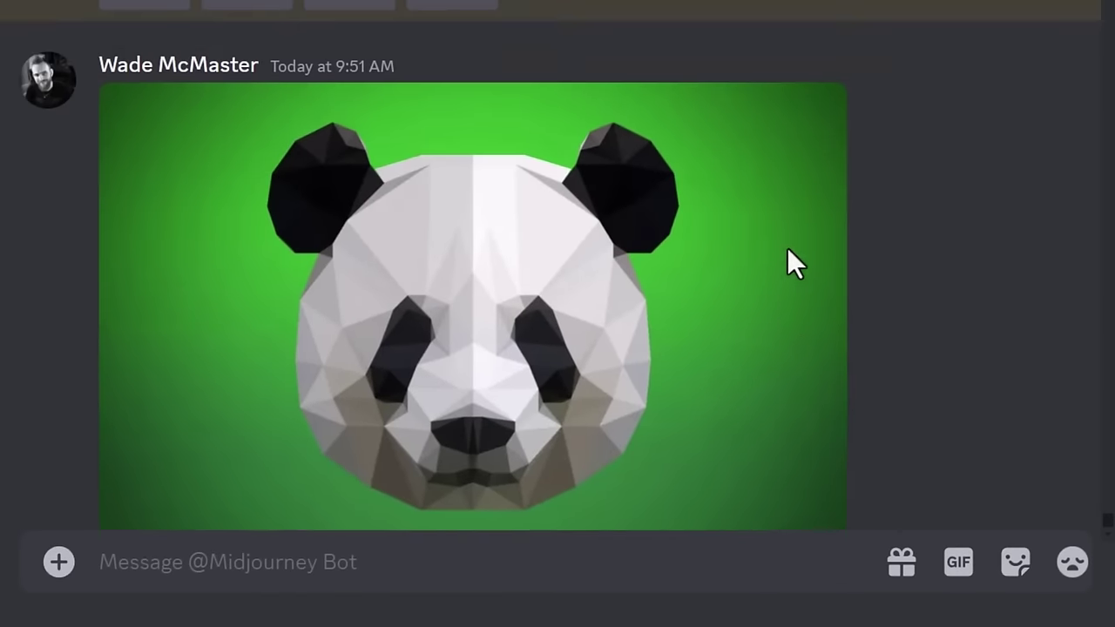
{"action": "scroll", "coordinate": [787, 249], "scroll_direction": "up", "scroll_amount": 5}
Step: Add the panda image link as a second --sref reference after the Bruce Lee link in the Mickey prompt
{"action": "left_click", "coordinate": [577, 347]}
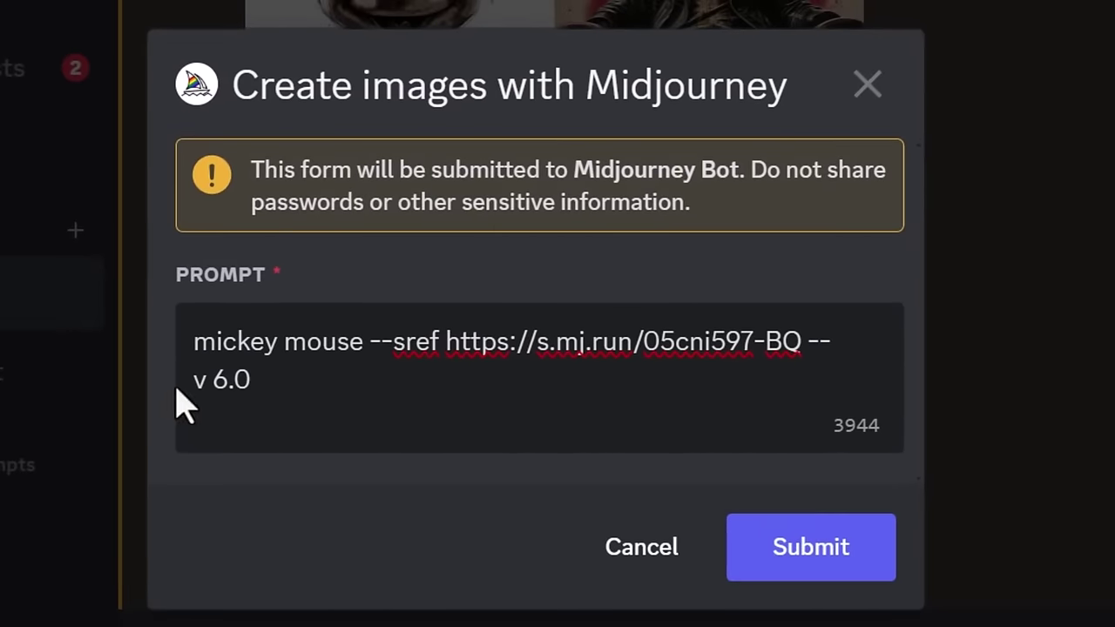
{"action": "left_click", "coordinate": [803, 342]}
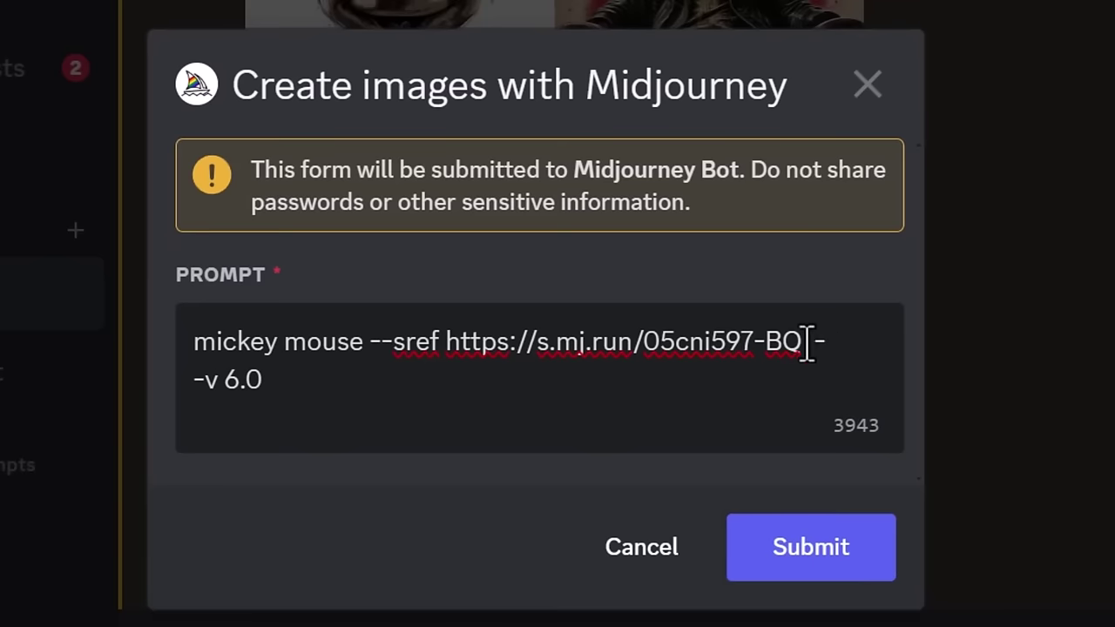
{"action": "key", "text": "ctrl+v"}
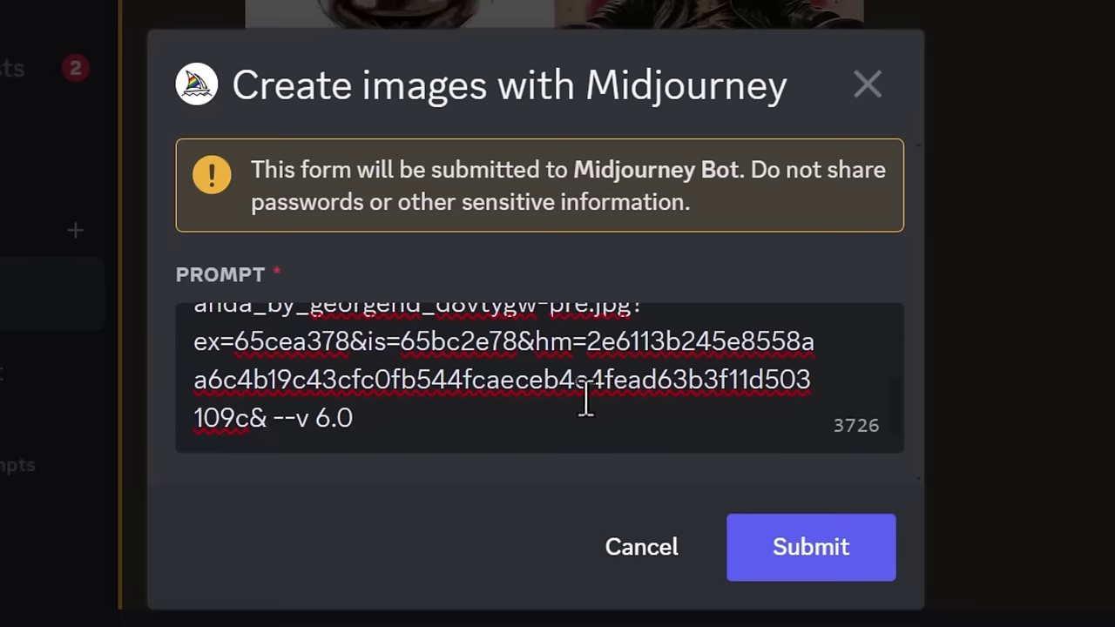
{"action": "scroll", "coordinate": [585, 401], "scroll_direction": "up", "scroll_amount": 3}
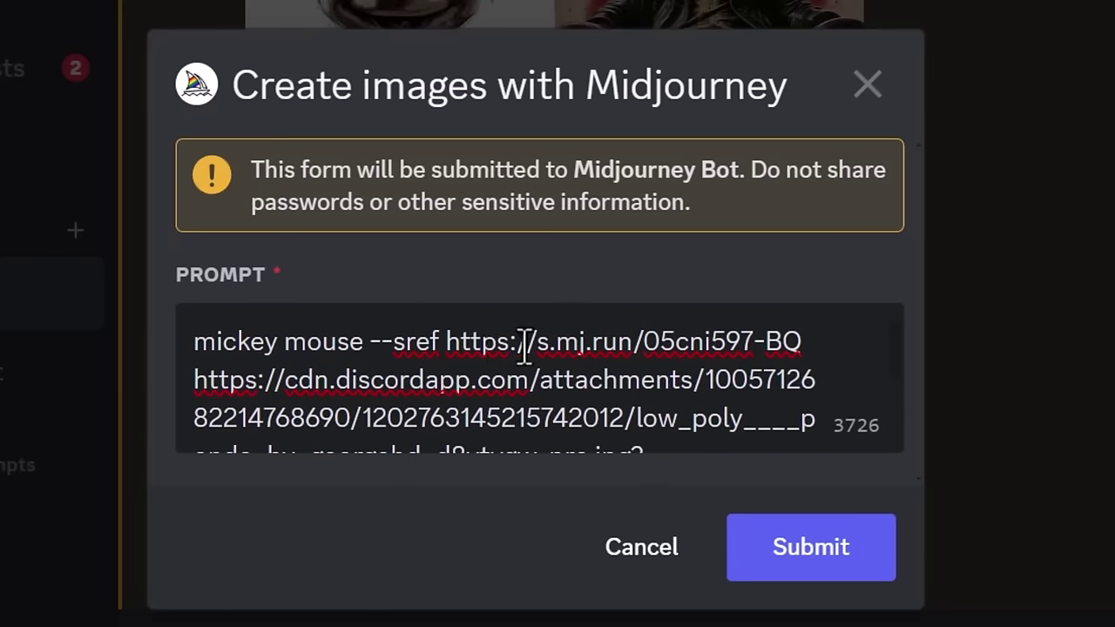
{"action": "scroll", "coordinate": [540, 392], "scroll_direction": "down", "scroll_amount": 3}
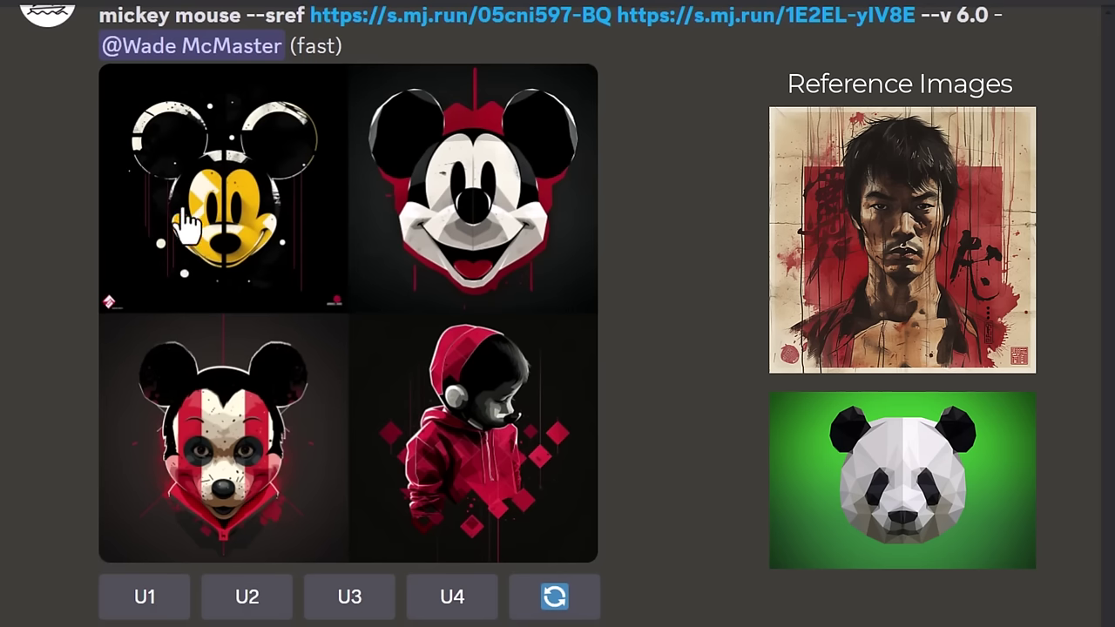
{"action": "scroll", "coordinate": [373, 318], "scroll_direction": "up", "scroll_amount": 2}
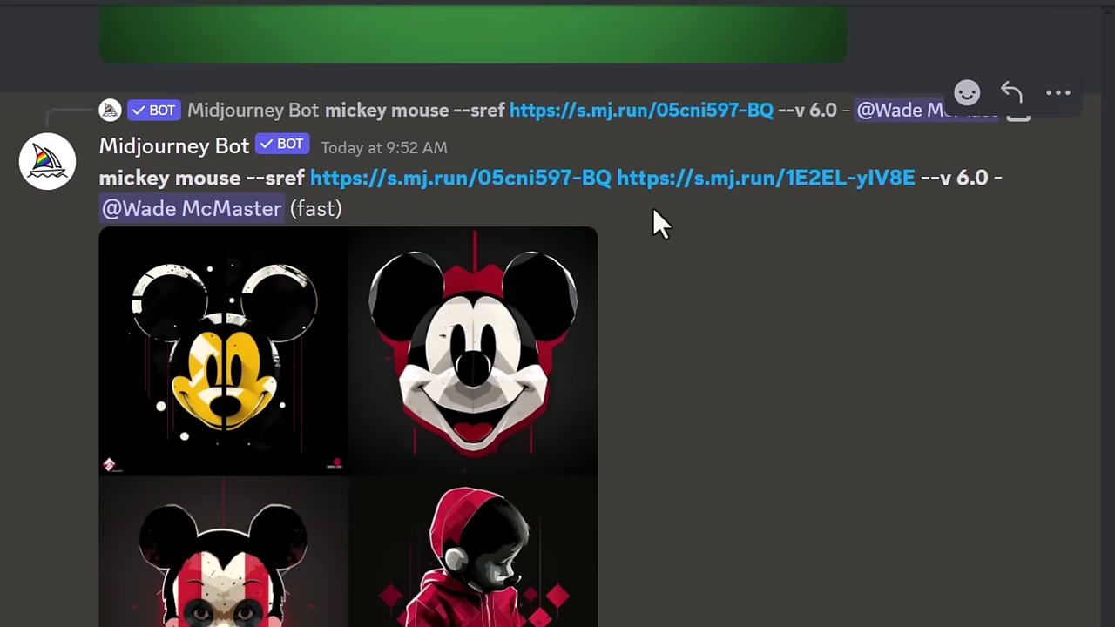
Step: Rerun the Mickey prompt with style weights ::2 on the Bruce Lee link and ::4 on the panda
{"action": "scroll", "coordinate": [651, 249], "scroll_direction": "down", "scroll_amount": 2}
{"action": "left_click", "coordinate": [567, 599]}
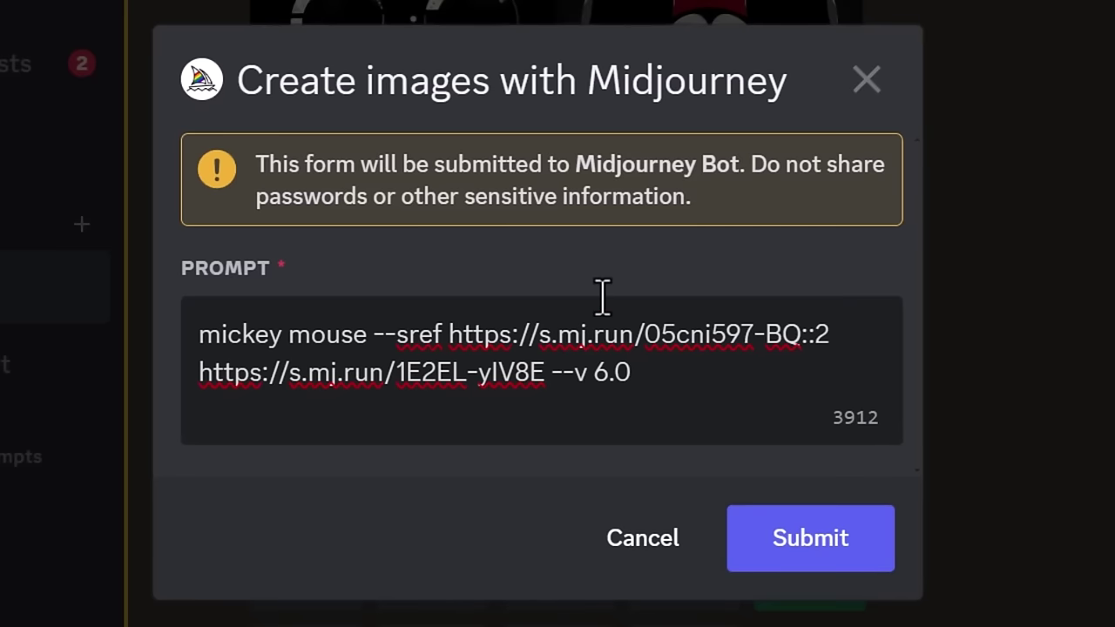
{"action": "type", "text": "::4"}
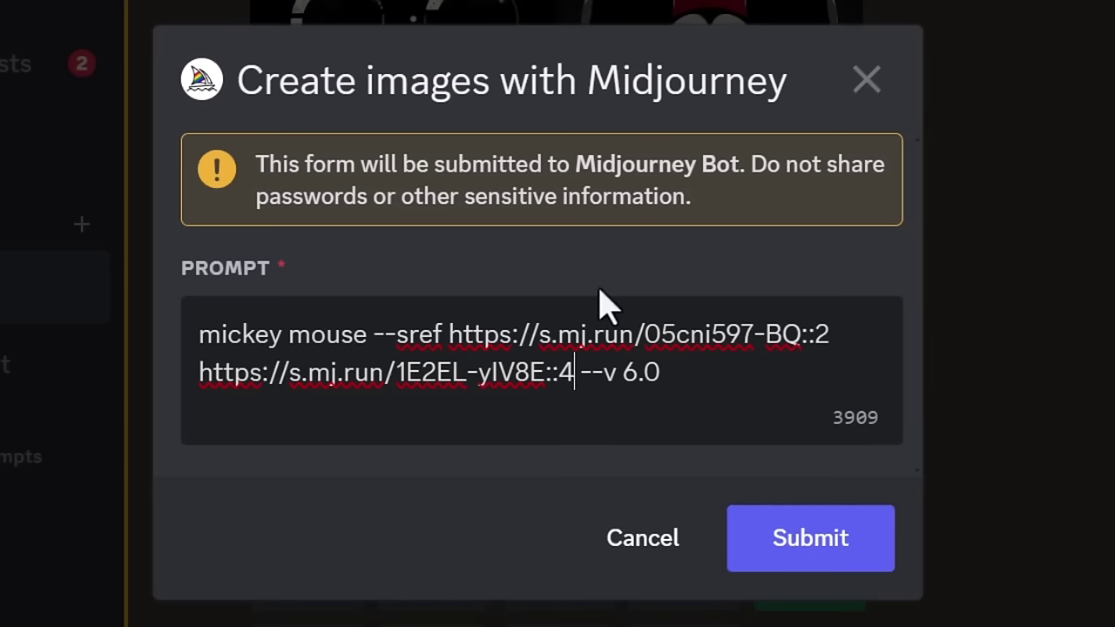
{"action": "left_click", "coordinate": [839, 567]}
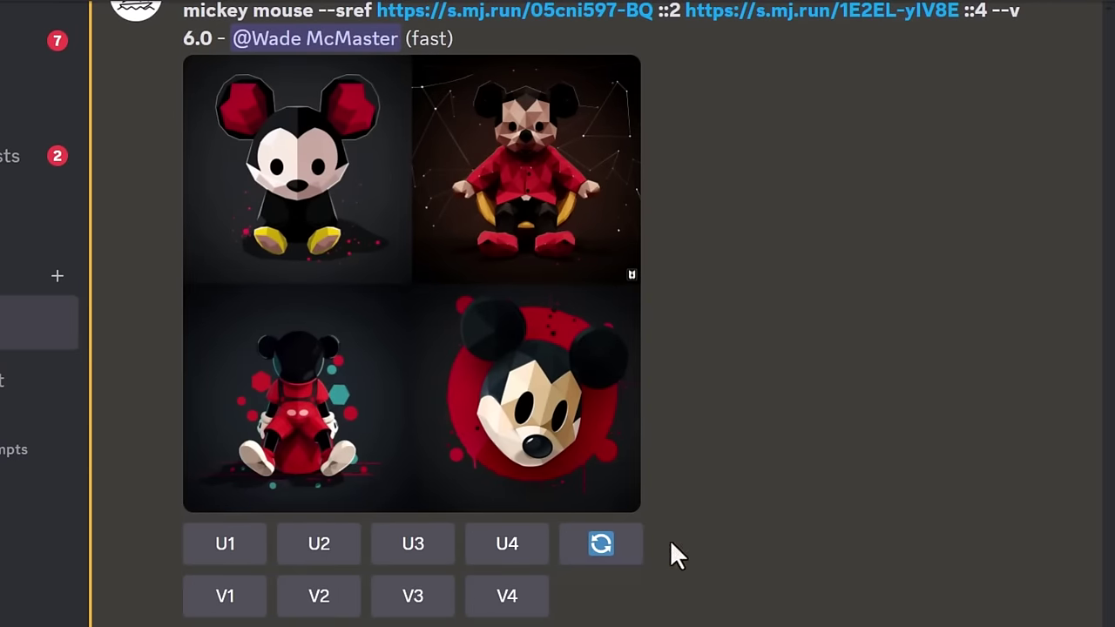
Step: Rerun the Mickey prompt with swapped weights: ::4 on the Bruce Lee link, ::2 on the panda
{"action": "left_click", "coordinate": [601, 547]}
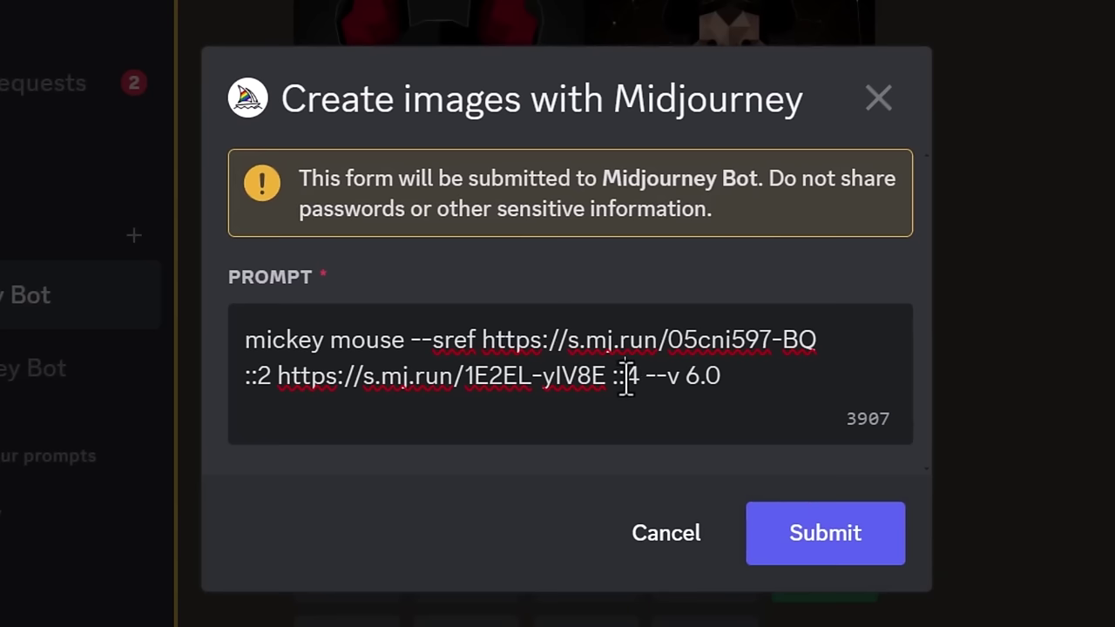
{"action": "type", "text": "2"}
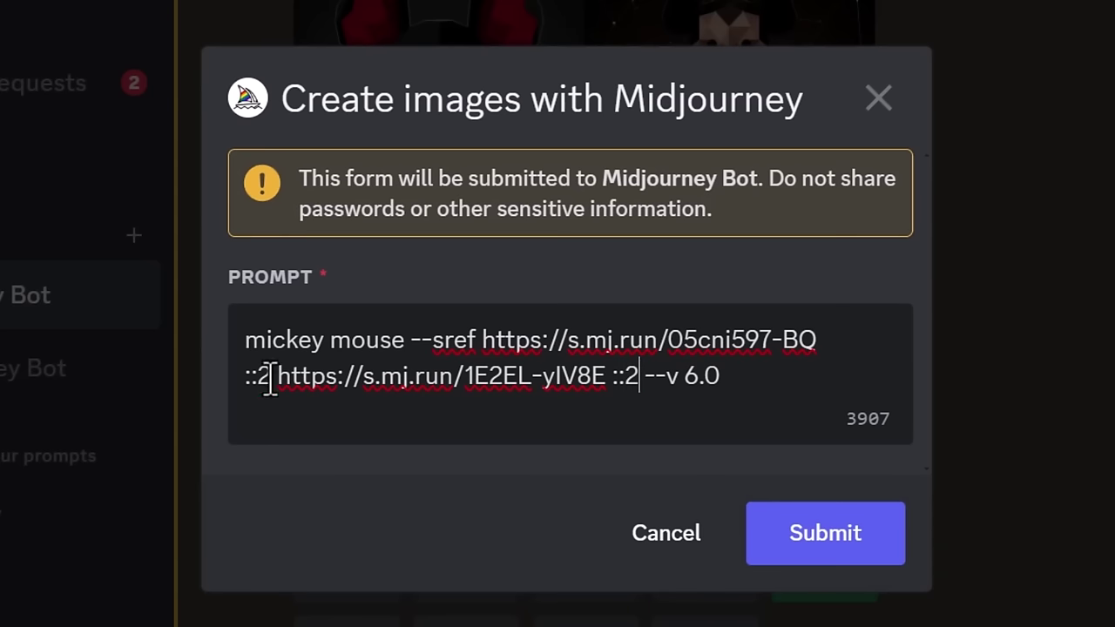
{"action": "type", "text": "4"}
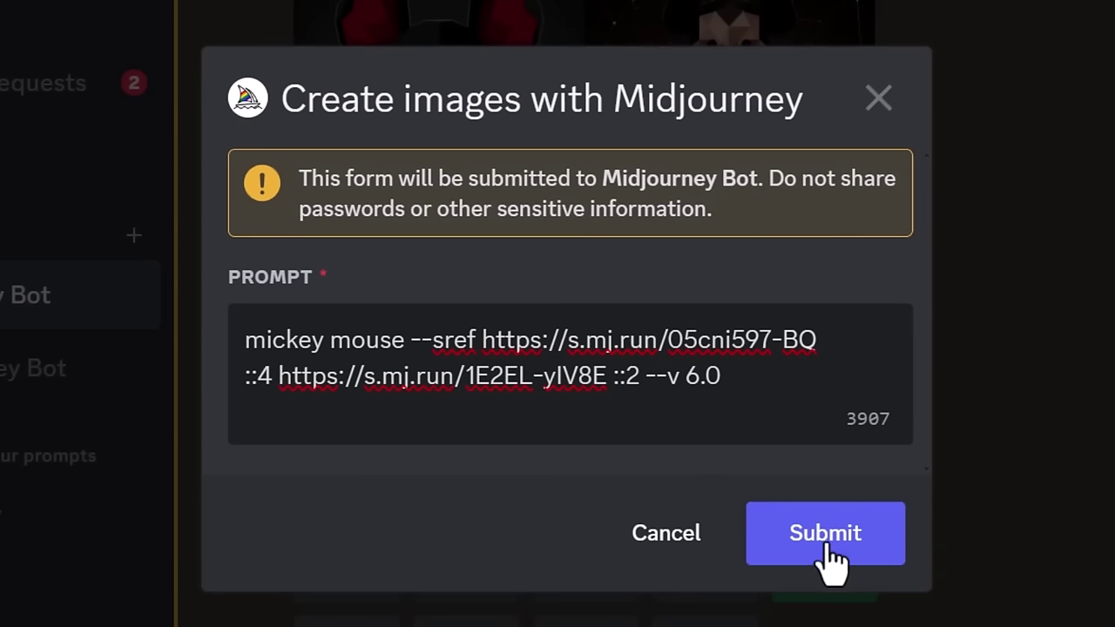
{"action": "left_click", "coordinate": [822, 551]}
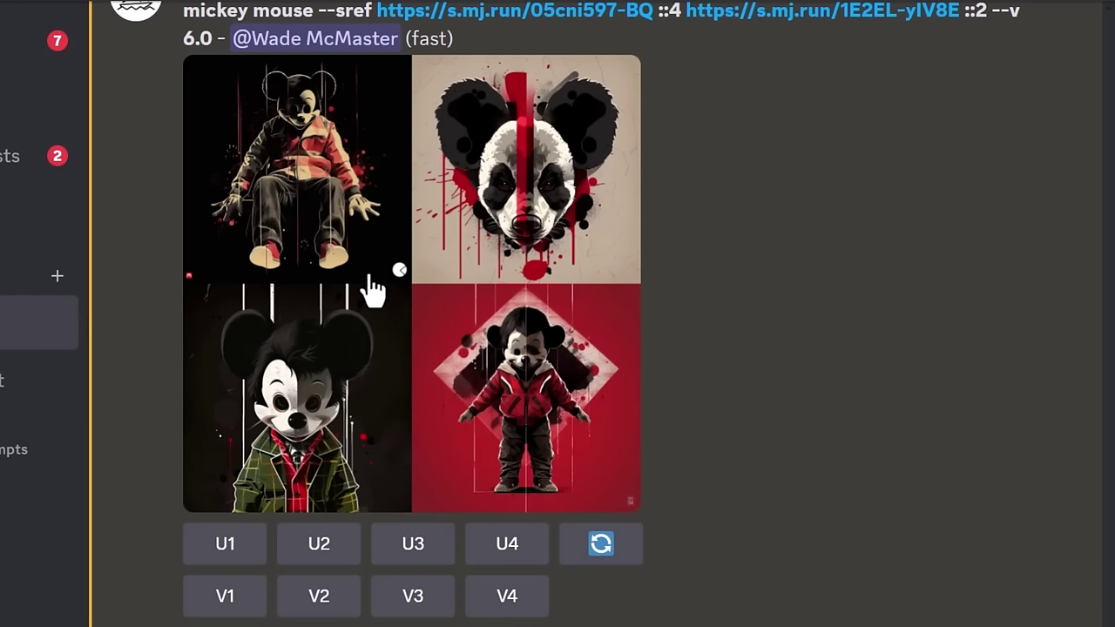
Step: Copy the link address of the Spiderman kung fu image
{"action": "scroll", "coordinate": [871, 418], "scroll_direction": "up", "scroll_amount": 20}
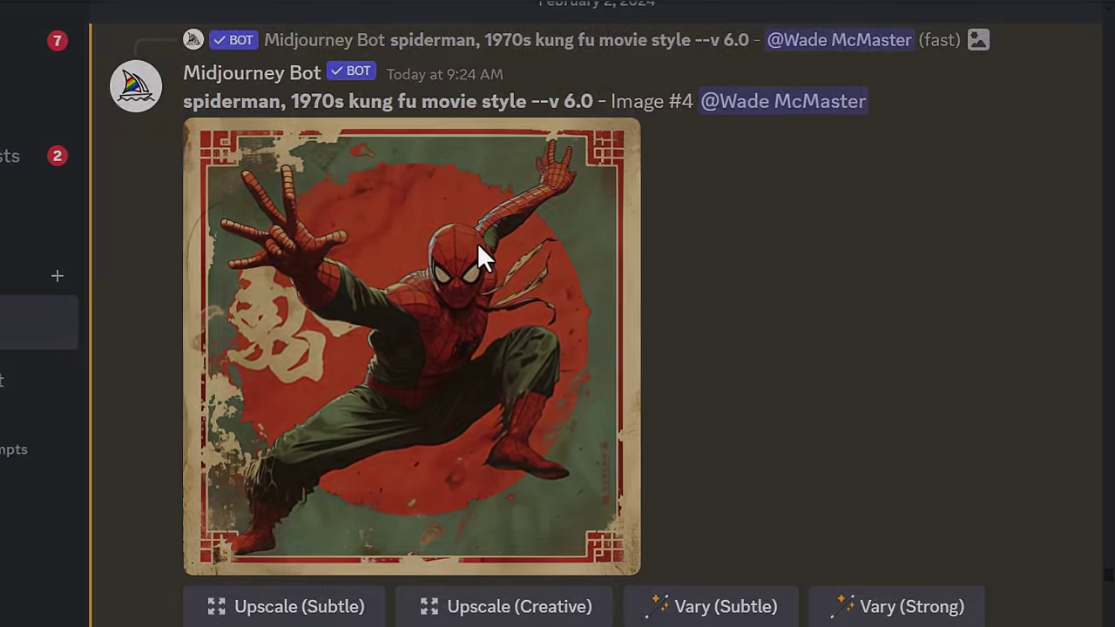
{"action": "left_click", "coordinate": [478, 243]}
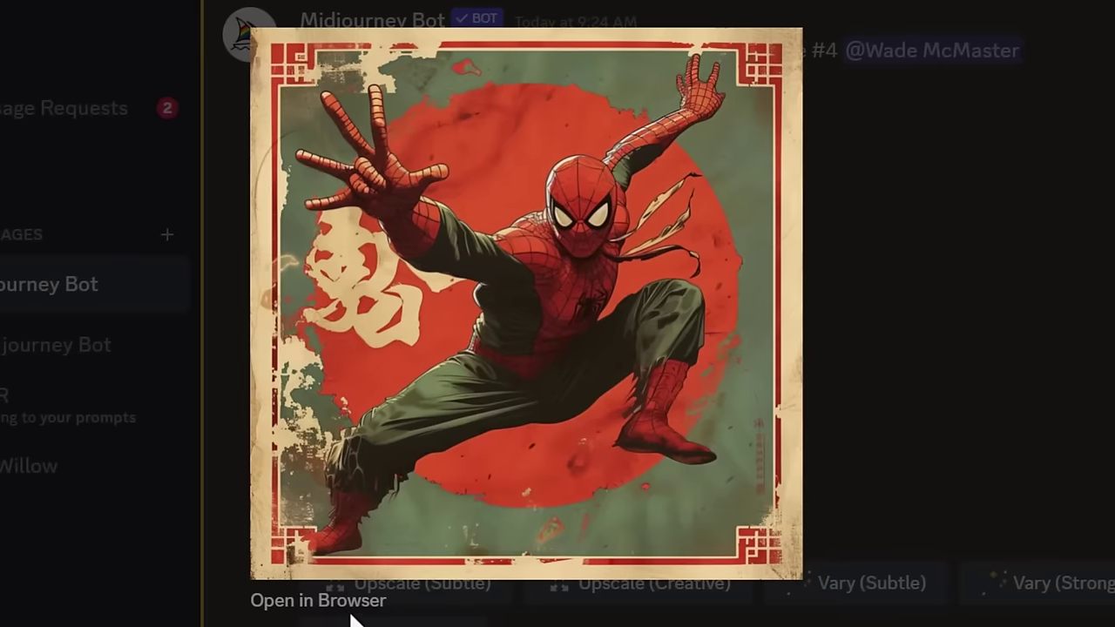
{"action": "right_click", "coordinate": [349, 601]}
{"action": "left_click", "coordinate": [420, 448]}
{"action": "key", "text": "Escape"}
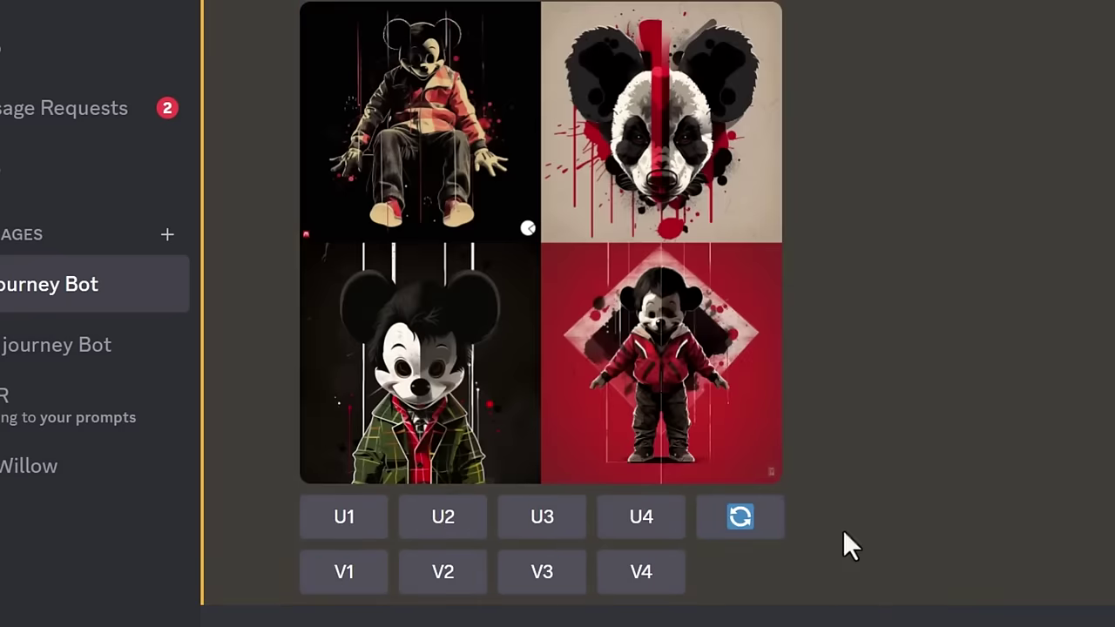
Step: Append the Spiderman link with weight ::2 to the Mickey prompt and change the panda's weight
{"action": "left_click", "coordinate": [739, 517]}
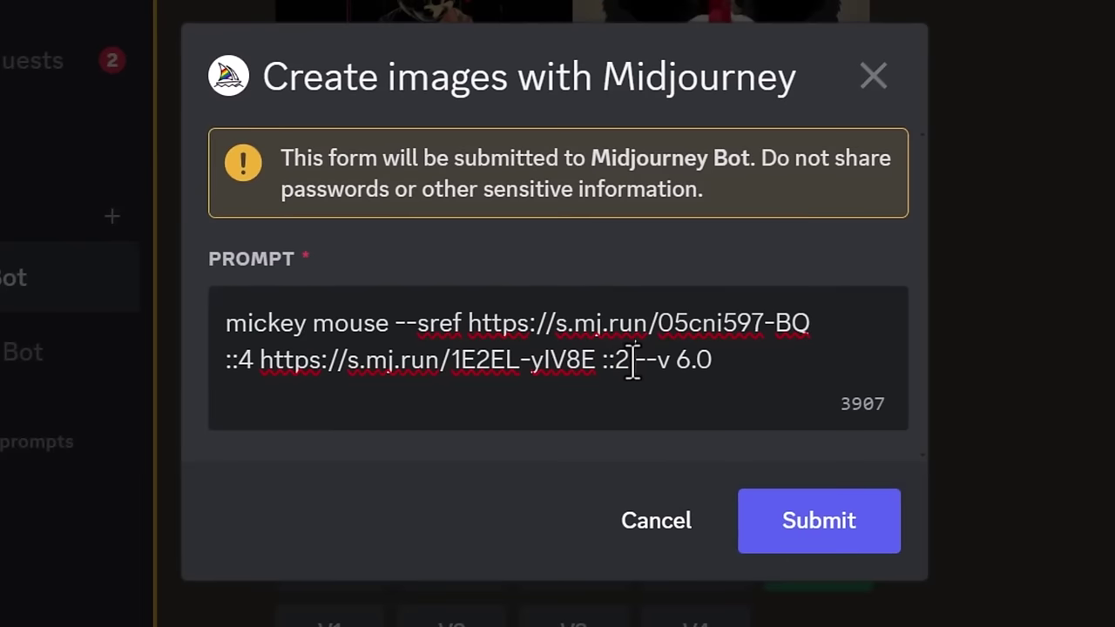
{"action": "key", "text": "ctrl+v"}
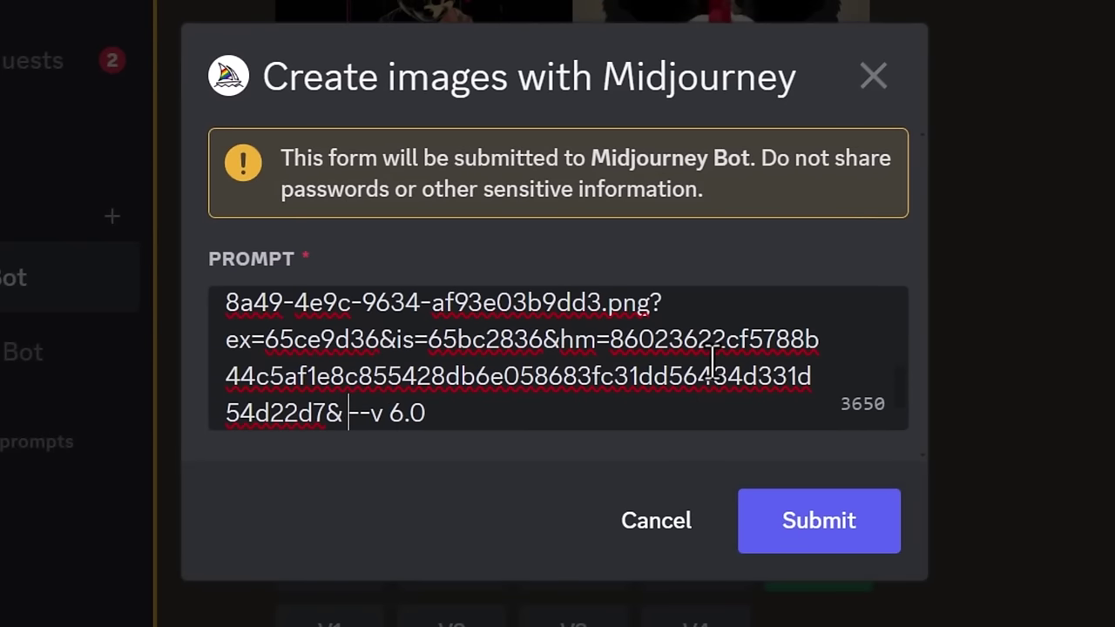
{"action": "type", "text": "::2"}
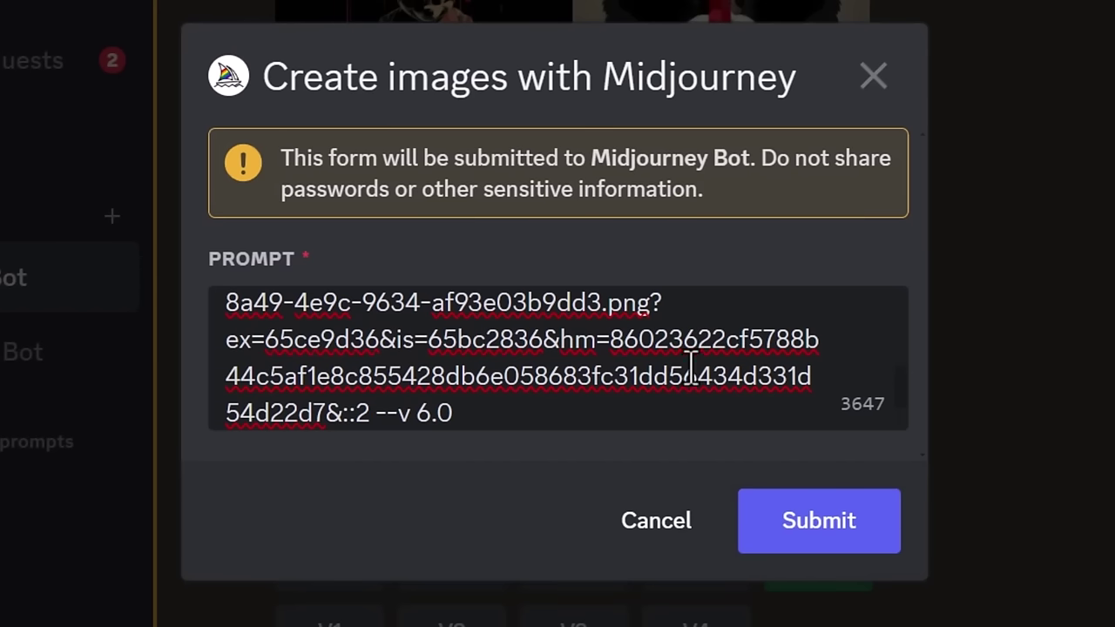
{"action": "scroll", "coordinate": [462, 364], "scroll_direction": "up", "scroll_amount": 3}
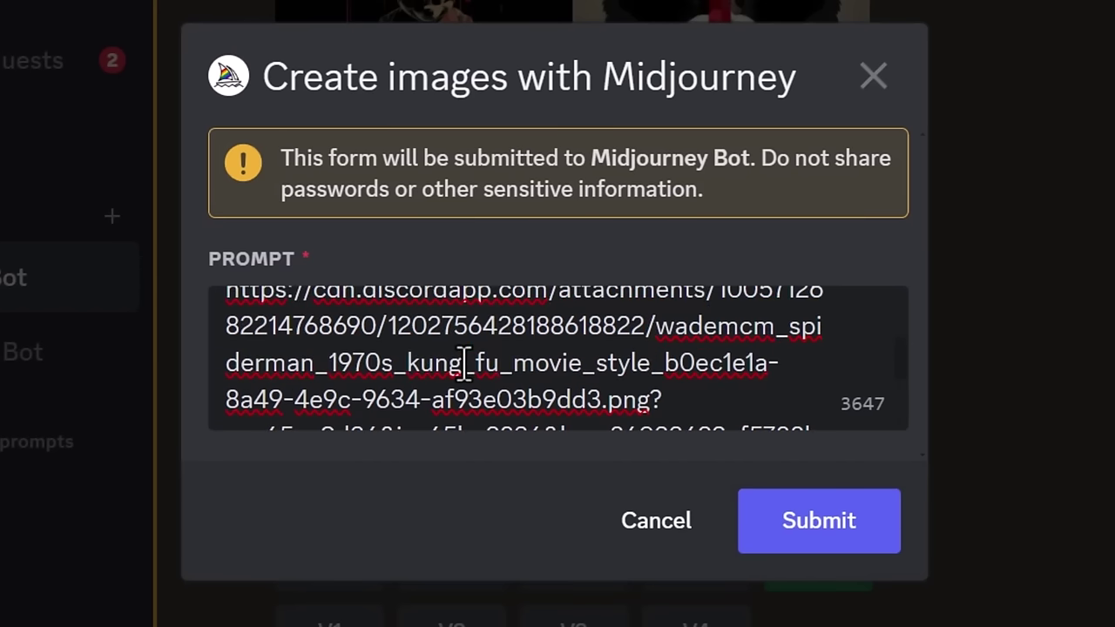
{"action": "scroll", "coordinate": [465, 366], "scroll_direction": "down", "scroll_amount": 3}
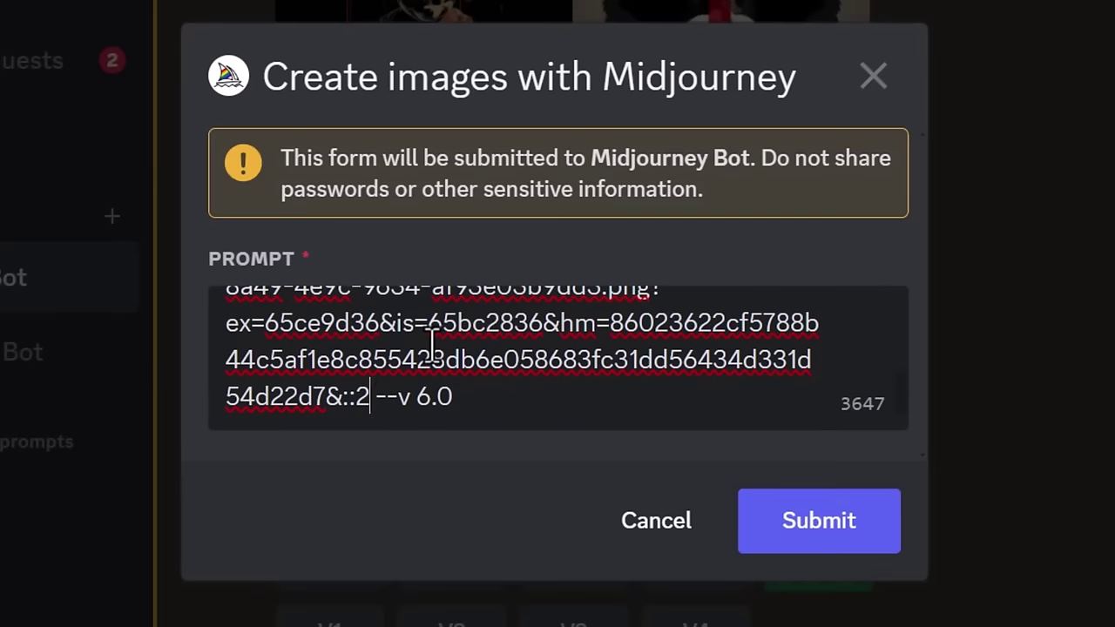
{"action": "scroll", "coordinate": [432, 344], "scroll_direction": "up", "scroll_amount": 2}
{"action": "scroll", "coordinate": [432, 344], "scroll_direction": "up", "scroll_amount": 3}
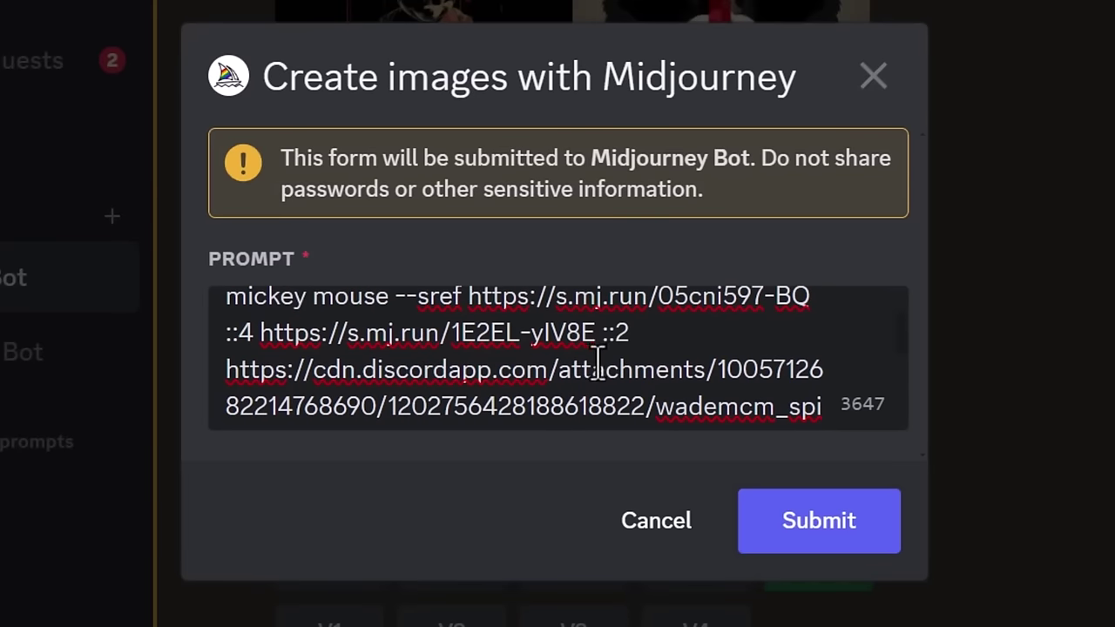
{"action": "double_click", "coordinate": [620, 333]}
{"action": "type", "text": "3"}
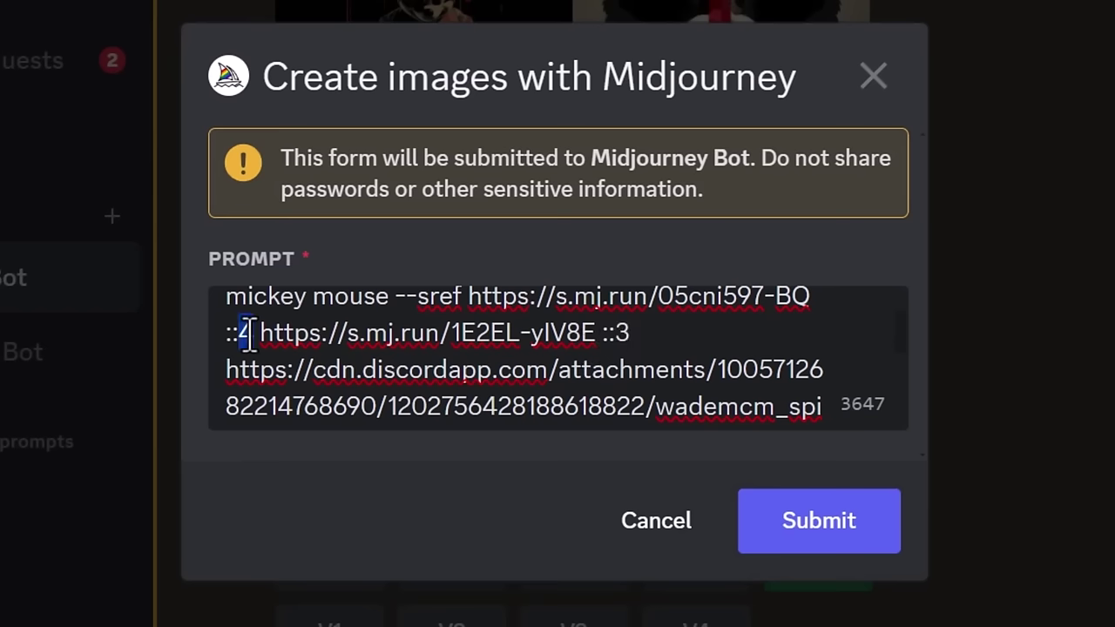
{"action": "type", "text": "2"}
Step: Highlight the Bruce Lee, panda and Spiderman weights to set the 2:3:2 weighting
{"action": "scroll", "coordinate": [523, 357], "scroll_direction": "up", "scroll_amount": 1}
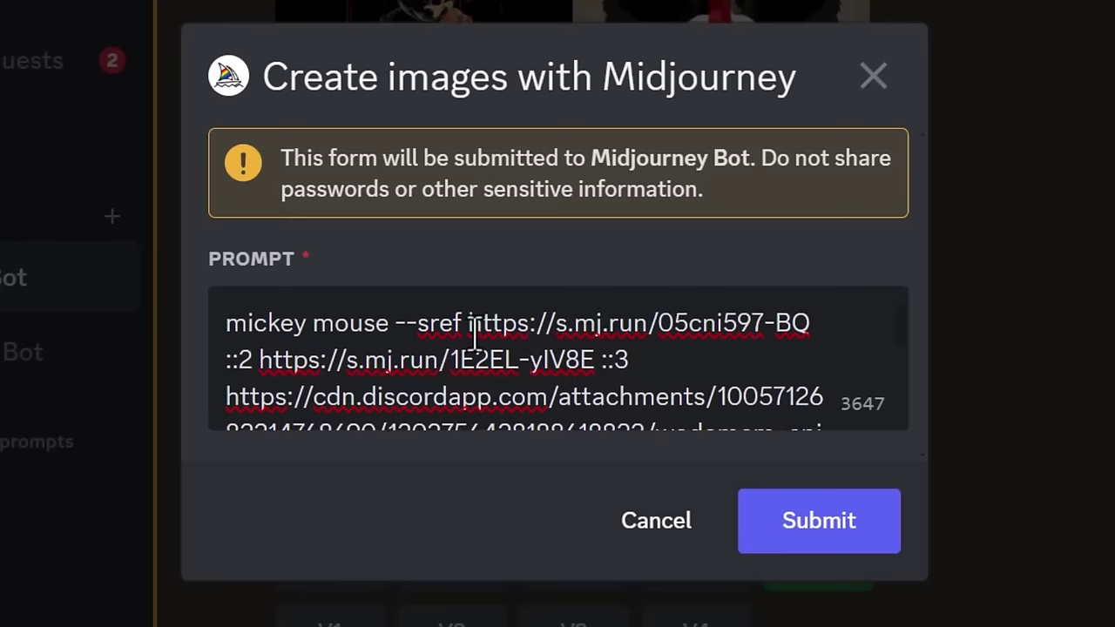
{"action": "double_click", "coordinate": [237, 360]}
{"action": "left_click_drag", "start_coordinate": [261, 360], "coordinate": [637, 360]}
{"action": "scroll", "coordinate": [637, 350], "scroll_direction": "down", "scroll_amount": 3}
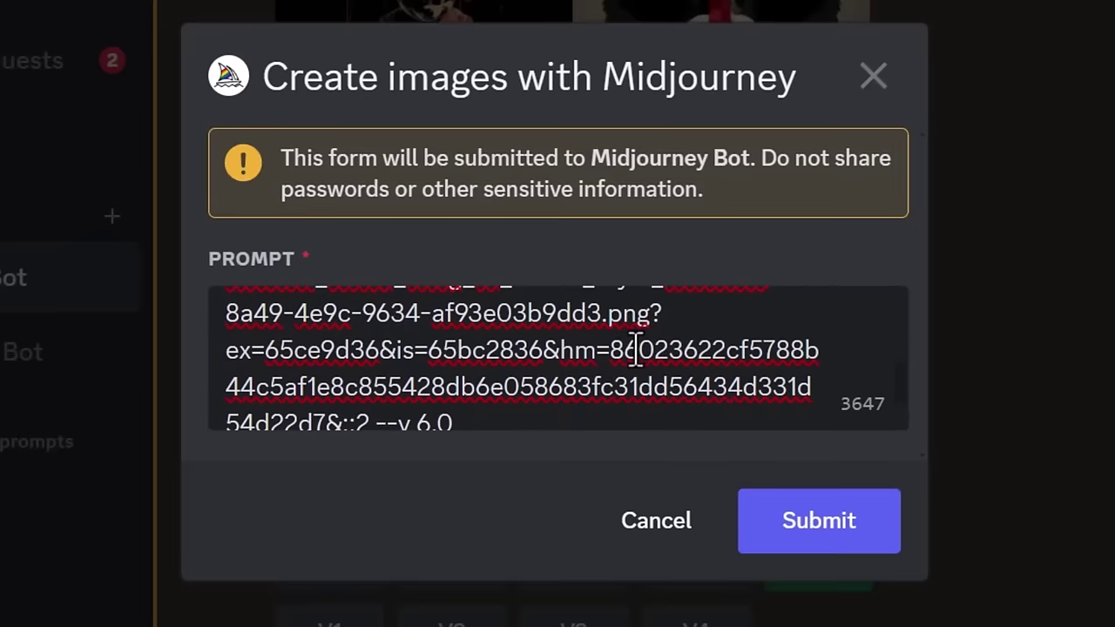
{"action": "scroll", "coordinate": [605, 388], "scroll_direction": "down", "scroll_amount": 1}
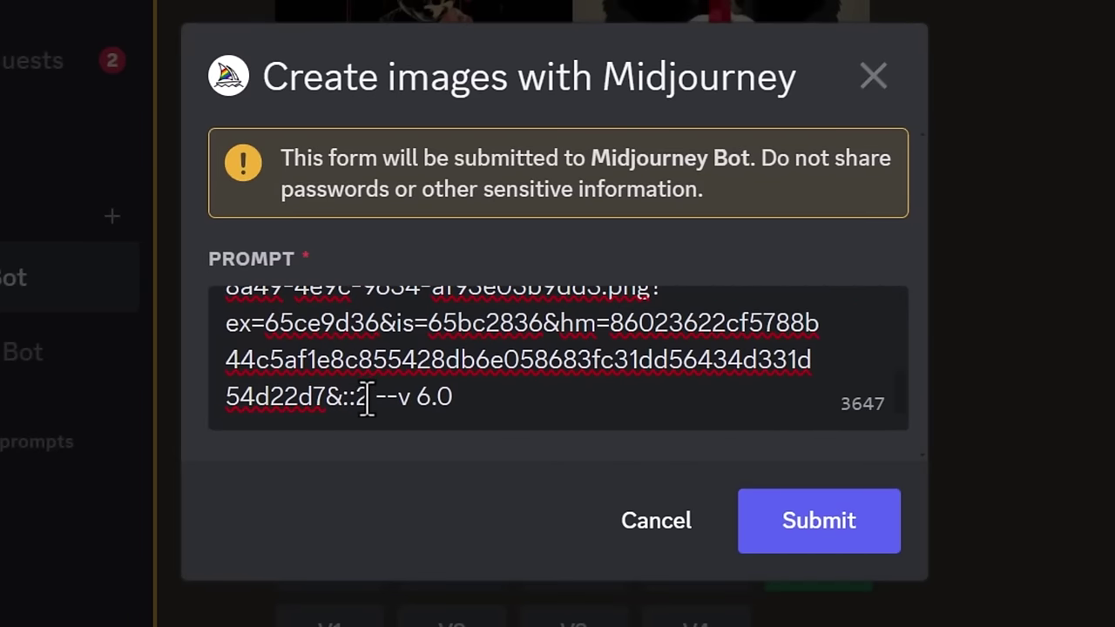
{"action": "left_click_drag", "start_coordinate": [369, 399], "coordinate": [341, 399]}
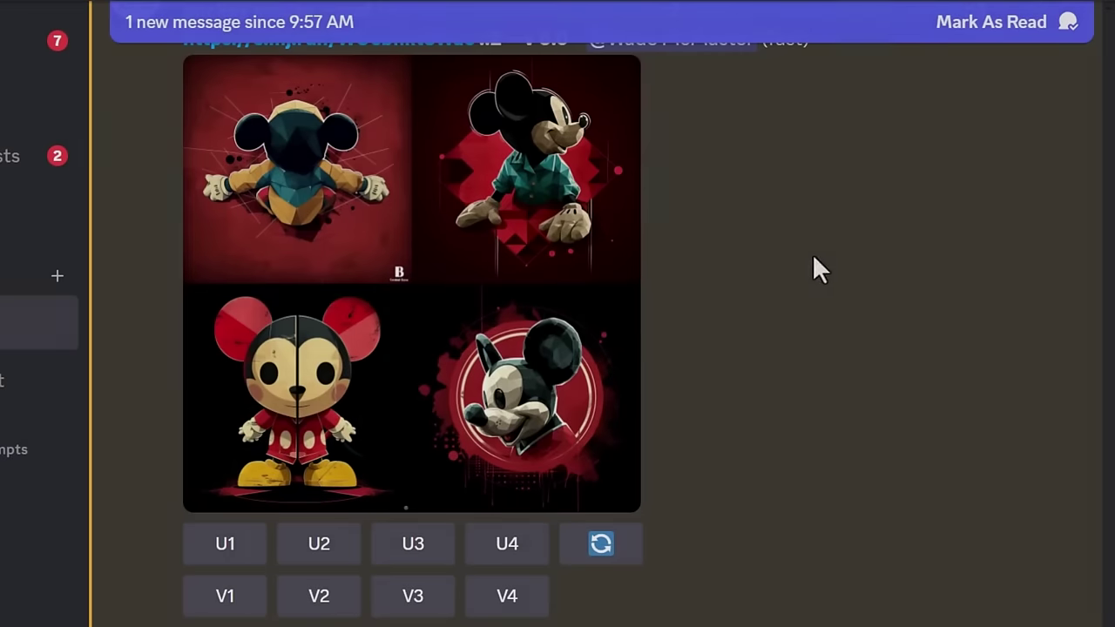
Step: Rerun the three-reference Mickey prompt with '--niji 6' replacing '--v 6.0'
{"action": "scroll", "coordinate": [535, 399], "scroll_direction": "up", "scroll_amount": 1}
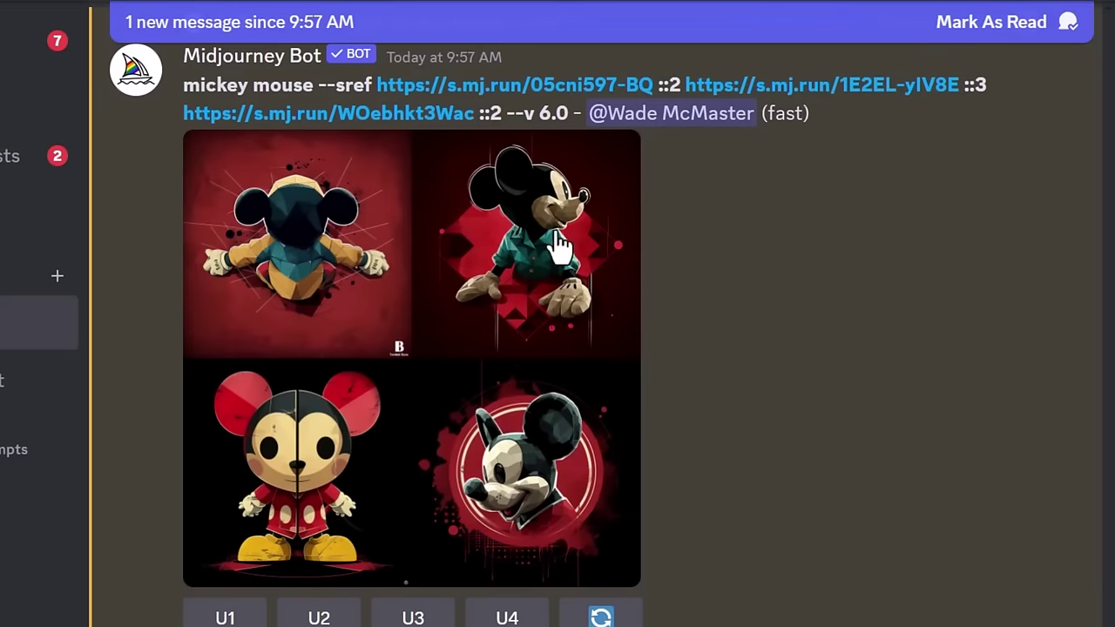
{"action": "left_click", "coordinate": [607, 618]}
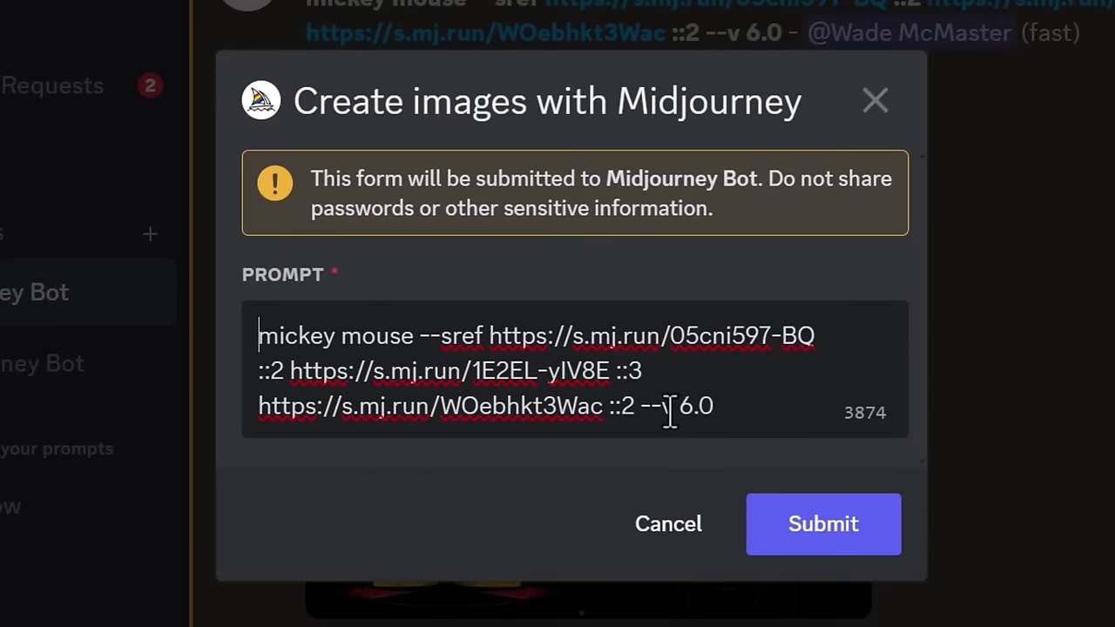
{"action": "left_click_drag", "start_coordinate": [670, 414], "coordinate": [824, 400]}
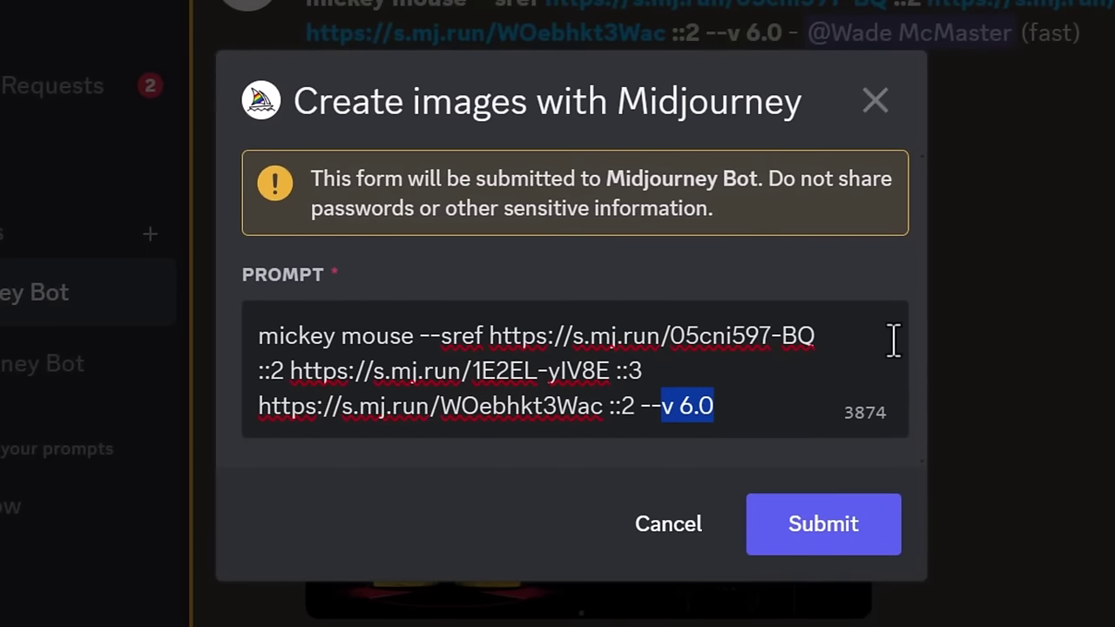
{"action": "type", "text": "ni"}
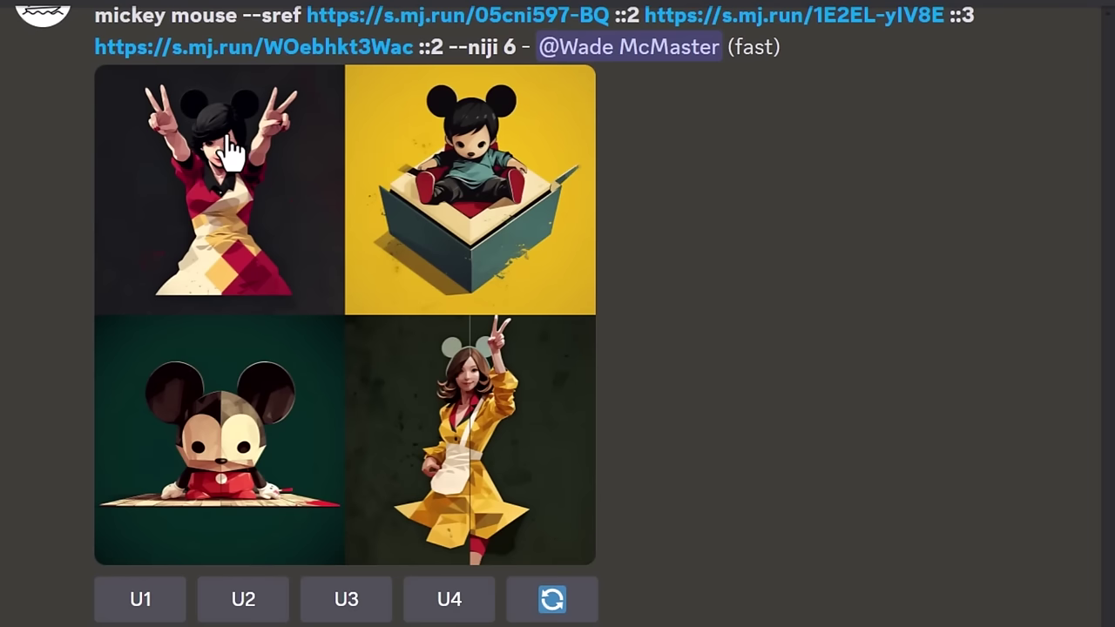
{"action": "scroll", "coordinate": [444, 503], "scroll_direction": "up", "scroll_amount": 1}
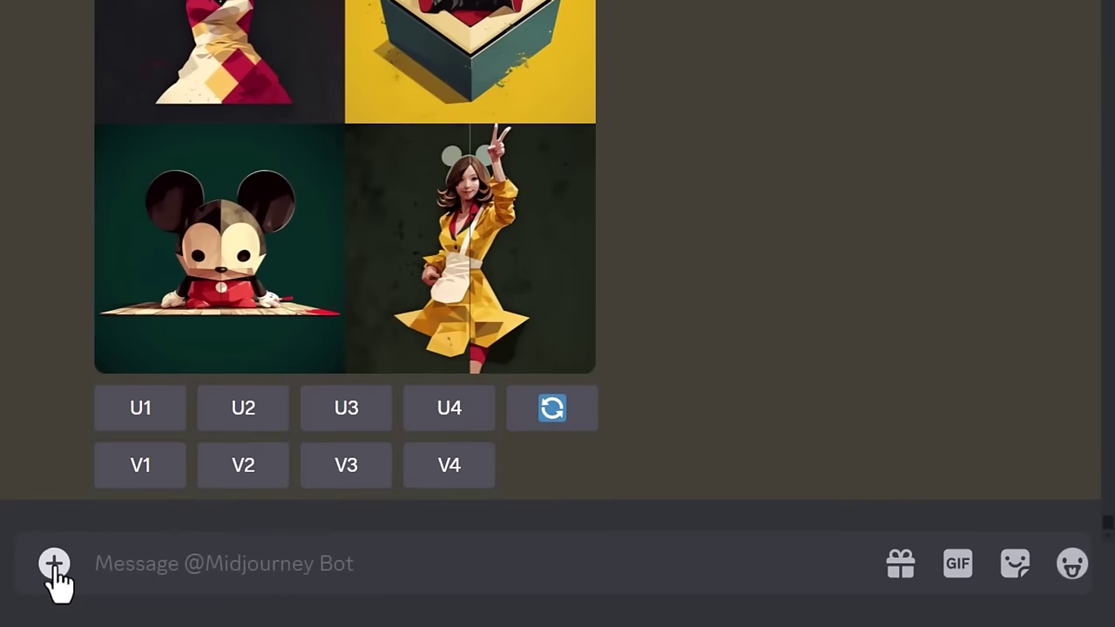
Step: Upload gettyimages-1137227018.jpg and the hero-image PNG of Steamboat Mickey to the chat
{"action": "left_click", "coordinate": [54, 565]}
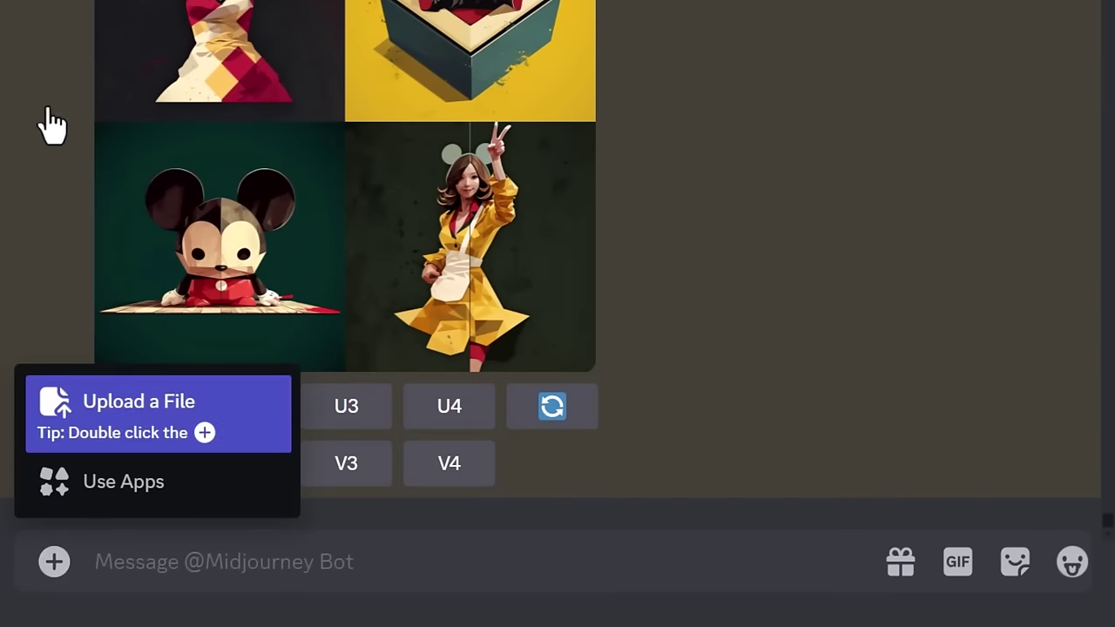
{"action": "left_click", "coordinate": [131, 401]}
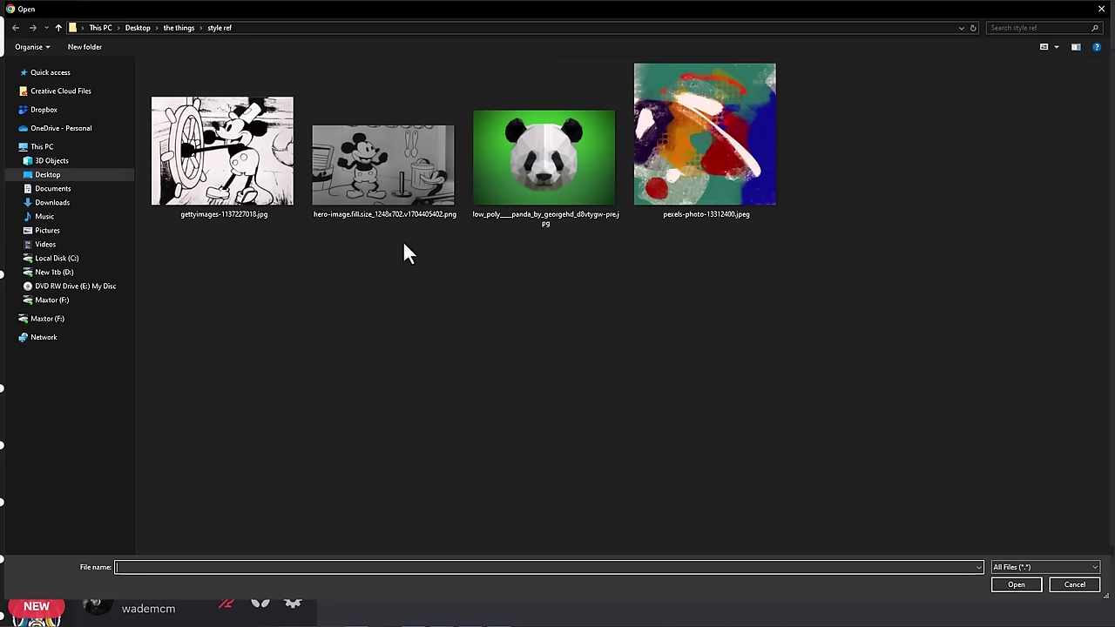
{"action": "left_click_drag", "start_coordinate": [403, 241], "coordinate": [247, 159]}
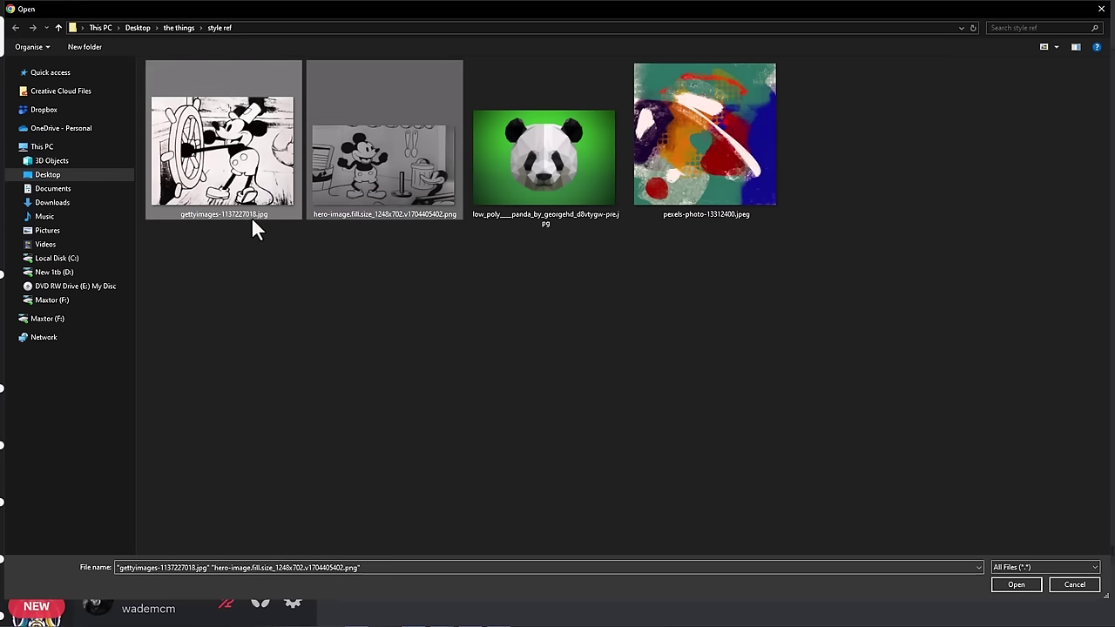
{"action": "left_click", "coordinate": [1021, 588]}
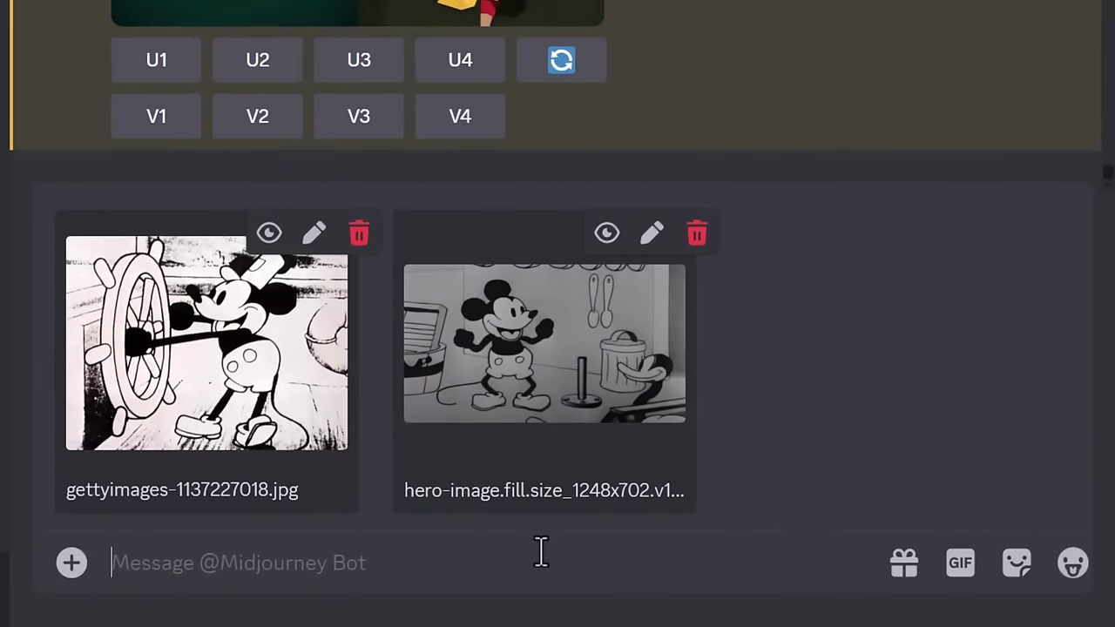
{"action": "key", "text": "Return"}
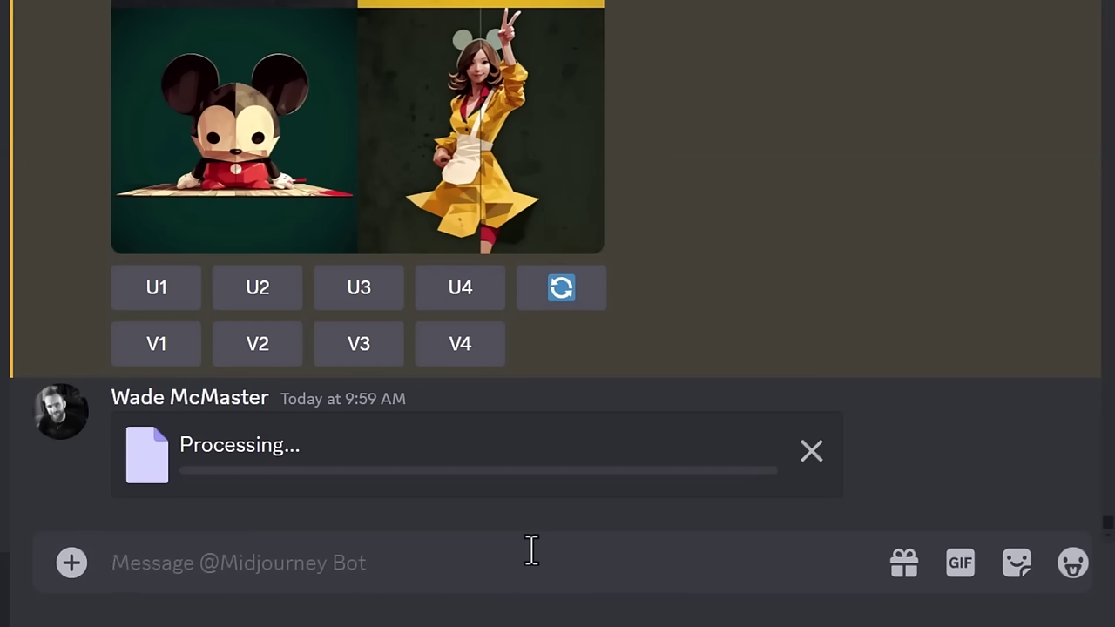
{"action": "scroll", "coordinate": [391, 352], "scroll_direction": "up", "scroll_amount": 10}
{"action": "scroll", "coordinate": [409, 349], "scroll_direction": "up", "scroll_amount": 5}
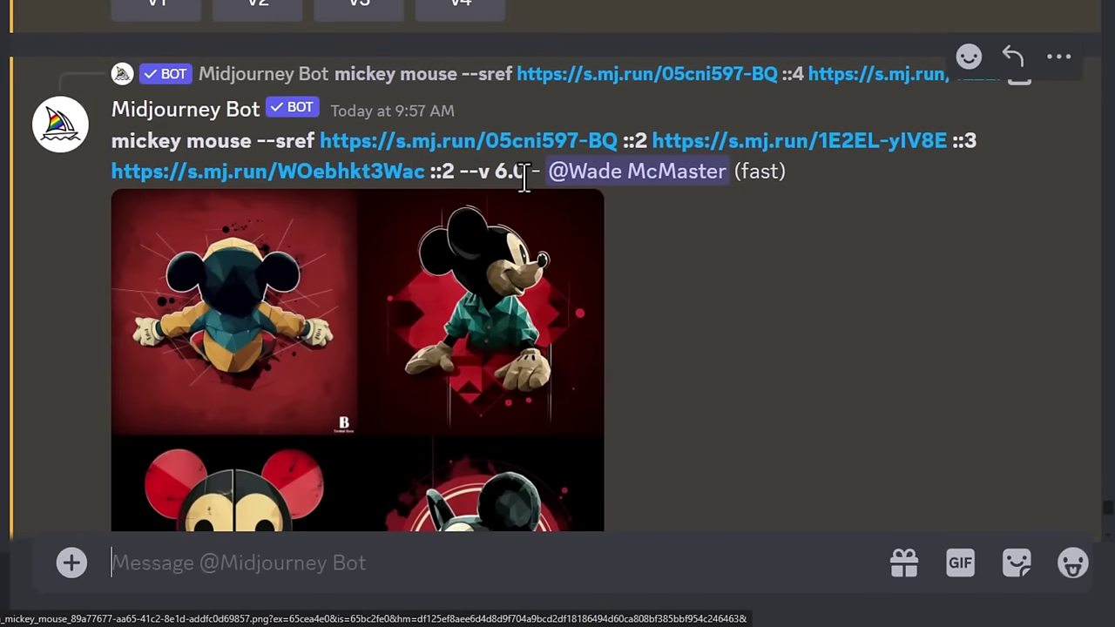
Step: Start a new /imagine prompt holding the weighted three-sref Mickey prompt (::2, ::3, ::2, --v 6.0)
{"action": "left_click_drag", "start_coordinate": [526, 171], "coordinate": [111, 139]}
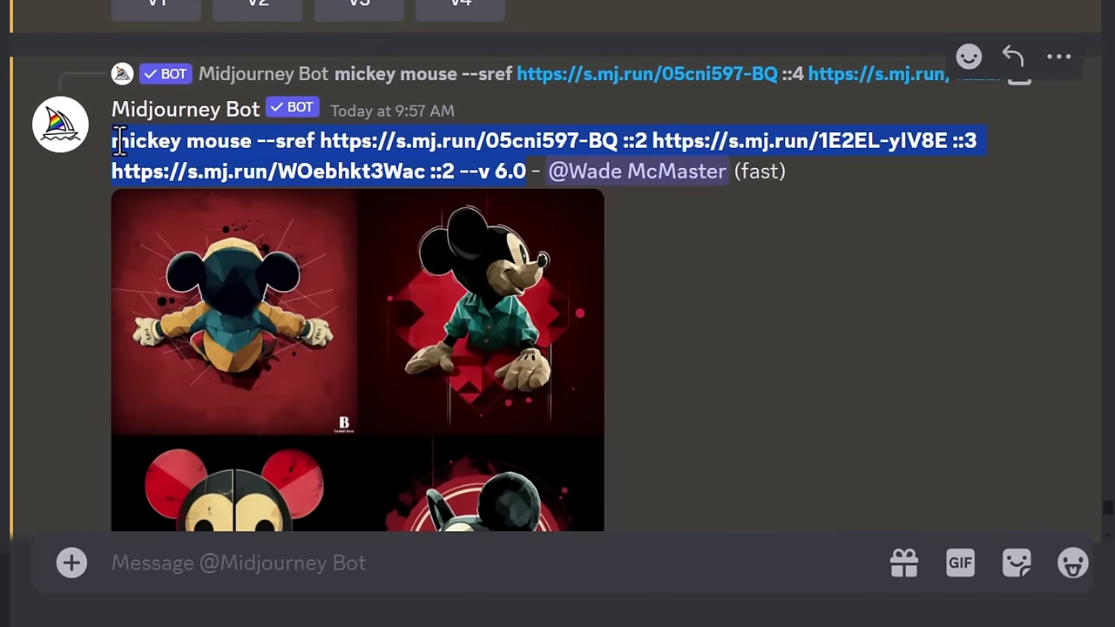
{"action": "right_click", "coordinate": [180, 161]}
{"action": "left_click", "coordinate": [197, 160]}
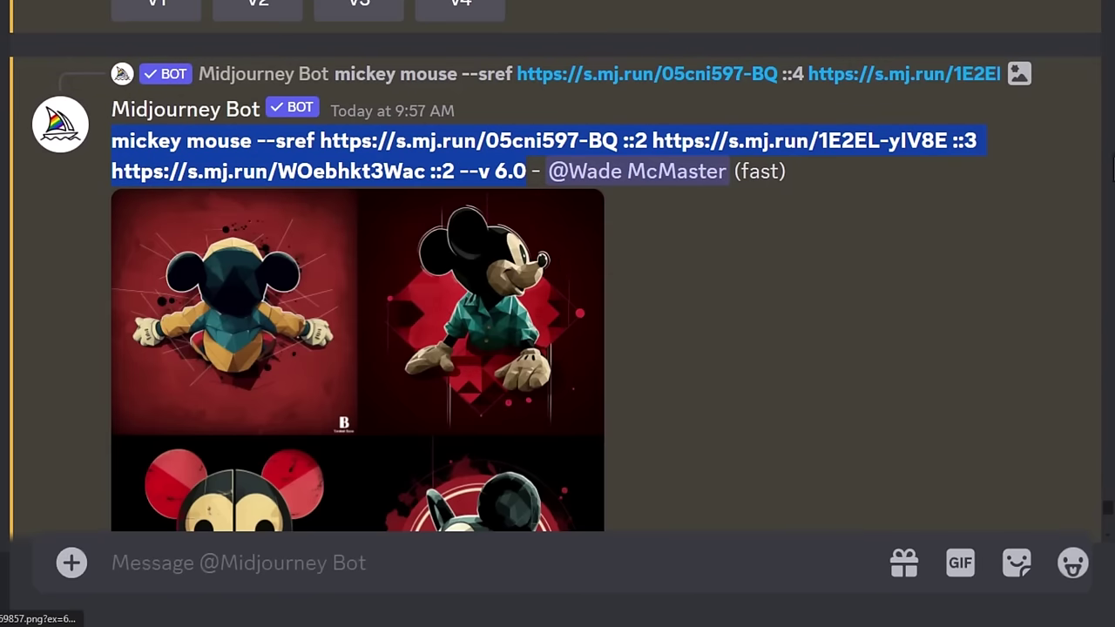
{"action": "scroll", "coordinate": [1112, 533], "scroll_direction": "down", "scroll_amount": 8}
{"action": "left_click", "coordinate": [476, 572]}
{"action": "right_click", "coordinate": [477, 571]}
{"action": "left_click", "coordinate": [400, 562]}
{"action": "type", "text": "/imagine"}
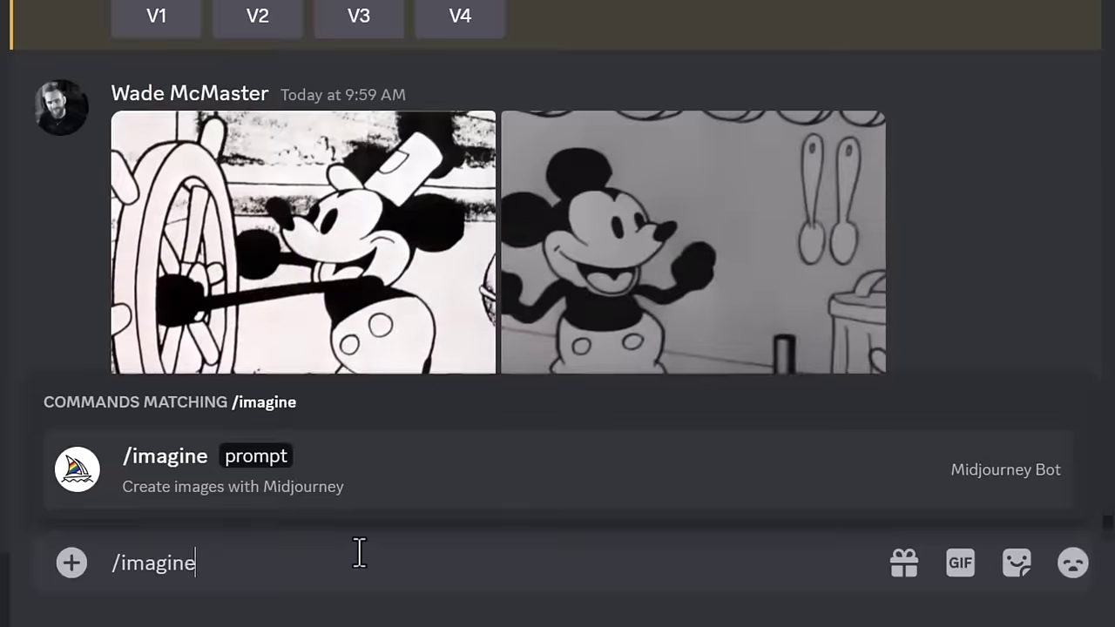
{"action": "key", "text": "Tab"}
{"action": "key", "text": "ctrl+v"}
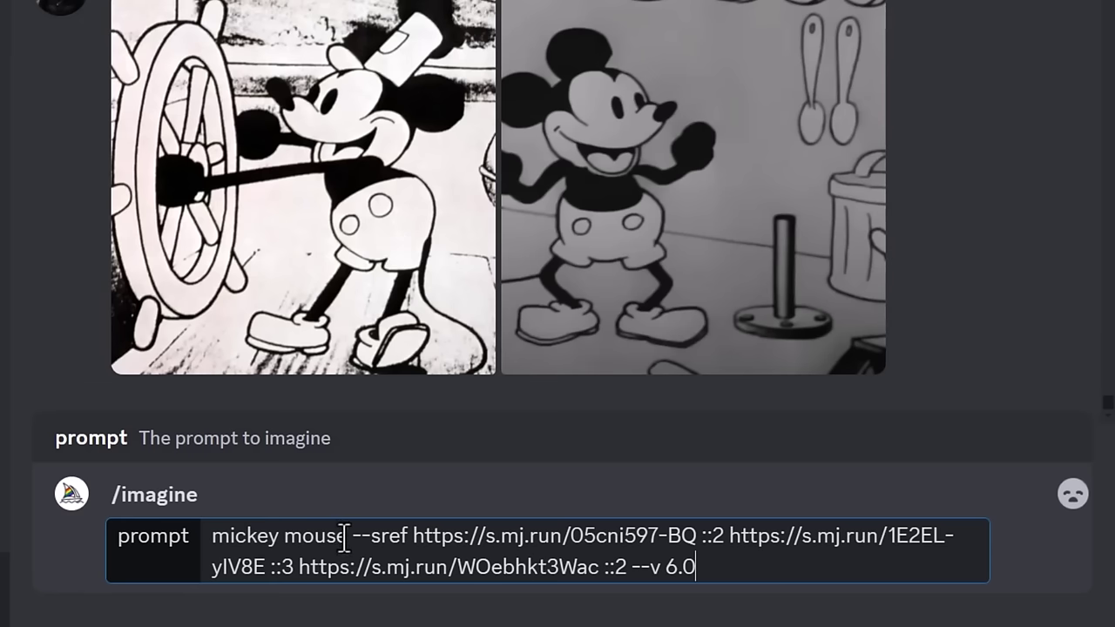
{"action": "left_click_drag", "start_coordinate": [353, 534], "coordinate": [408, 535]}
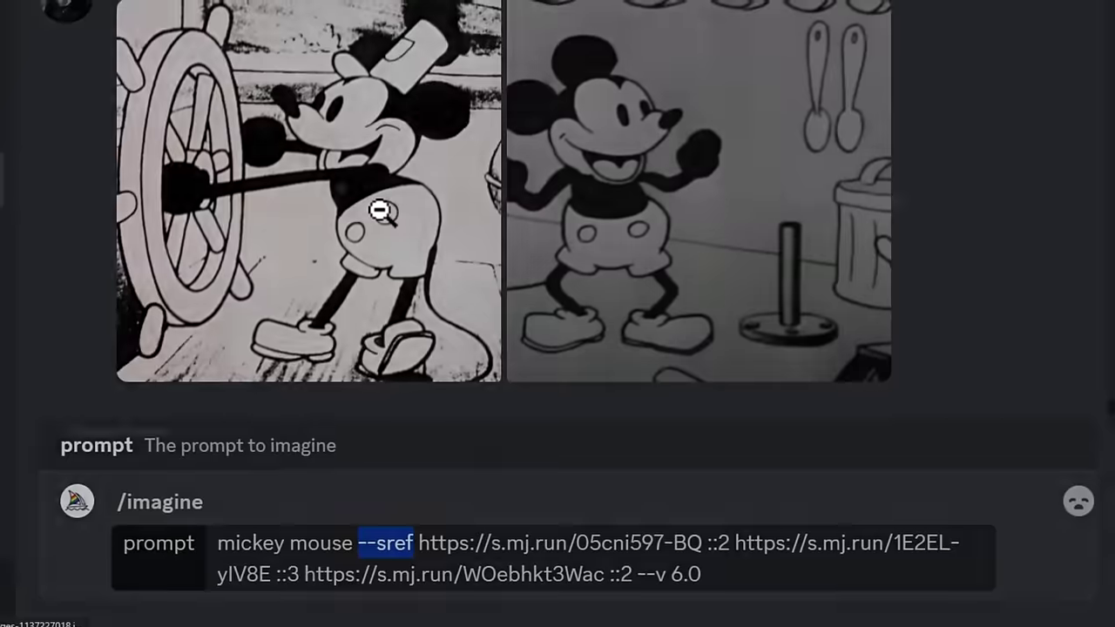
Step: Copy the steering-wheel Mickey image's link address and place the cursor just before --sref
{"action": "left_click", "coordinate": [381, 211]}
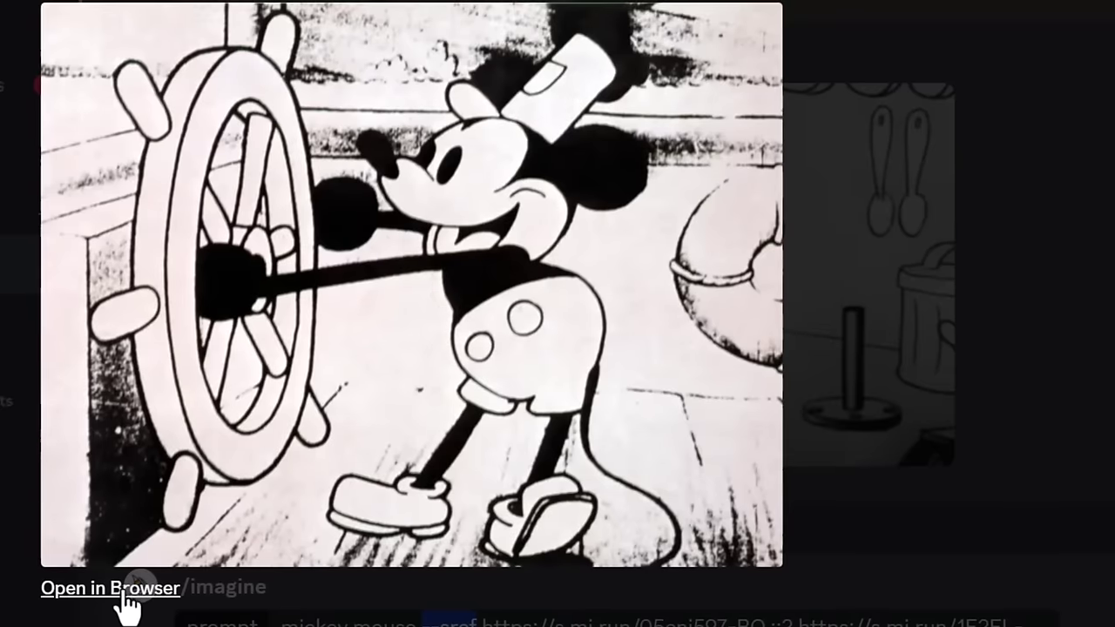
{"action": "right_click", "coordinate": [127, 585]}
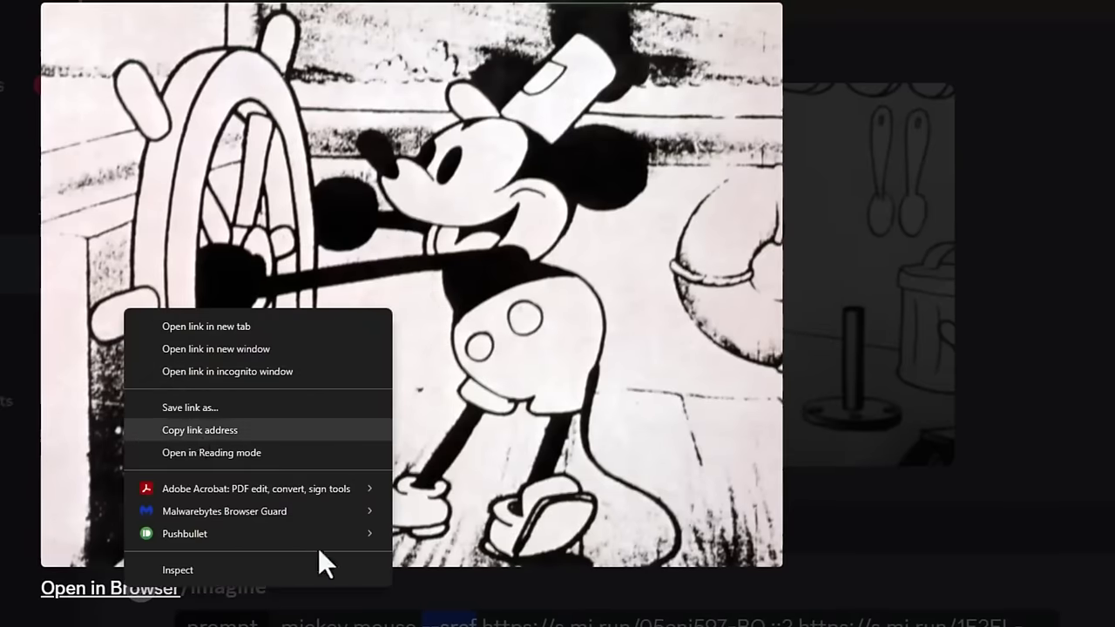
{"action": "left_click", "coordinate": [190, 431]}
{"action": "left_click", "coordinate": [339, 567]}
{"action": "left_click", "coordinate": [346, 547]}
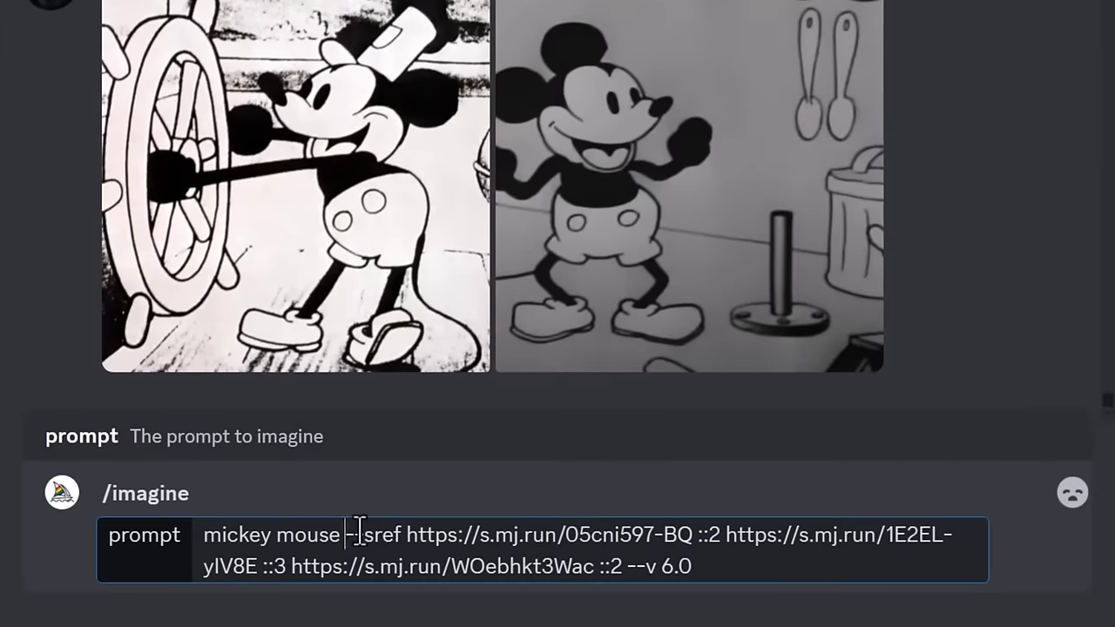
Step: Insert both Steamboat image links before --sref, submit, and review the resulting prompt
{"action": "key", "text": "ctrl+v"}
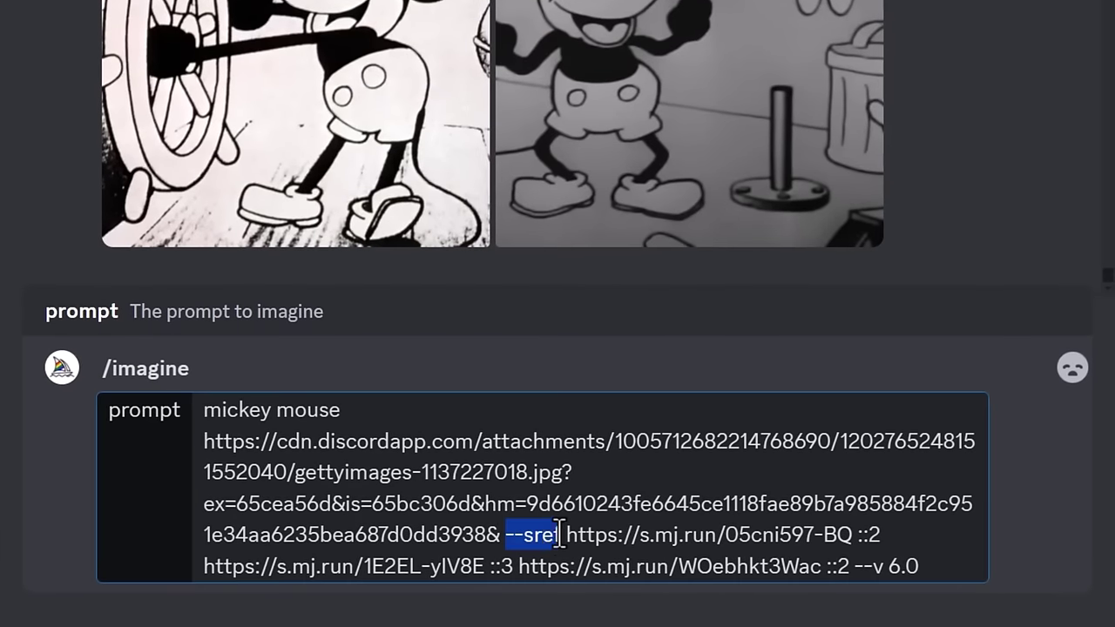
{"action": "left_click", "coordinate": [504, 535]}
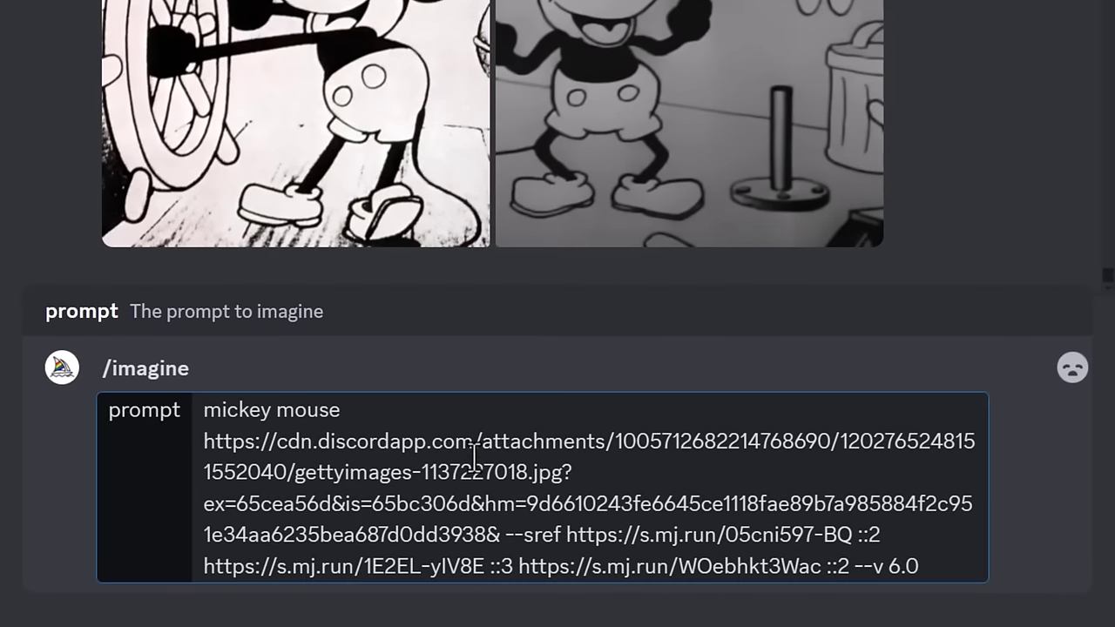
{"action": "key", "text": "ctrl+v"}
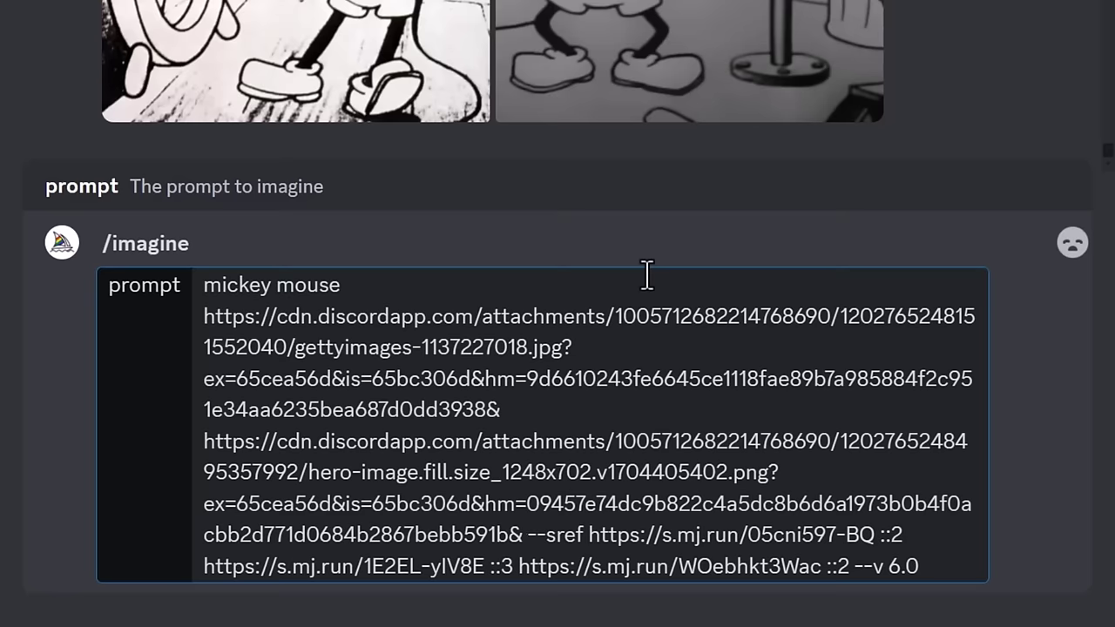
{"action": "key", "text": "Return"}
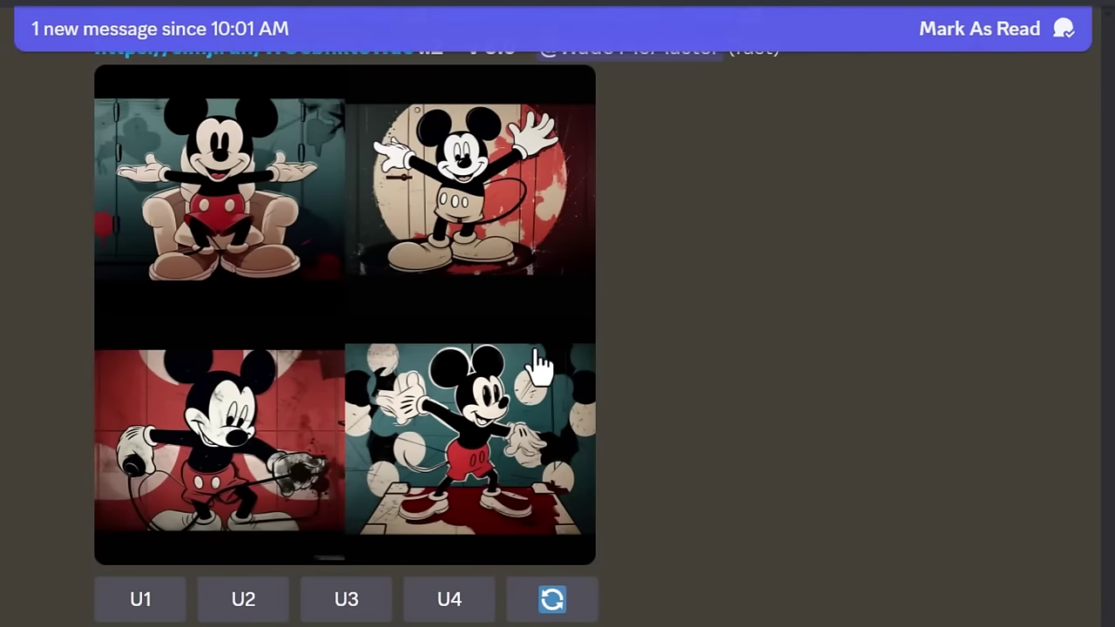
{"action": "scroll", "coordinate": [473, 373], "scroll_direction": "up", "scroll_amount": 5}
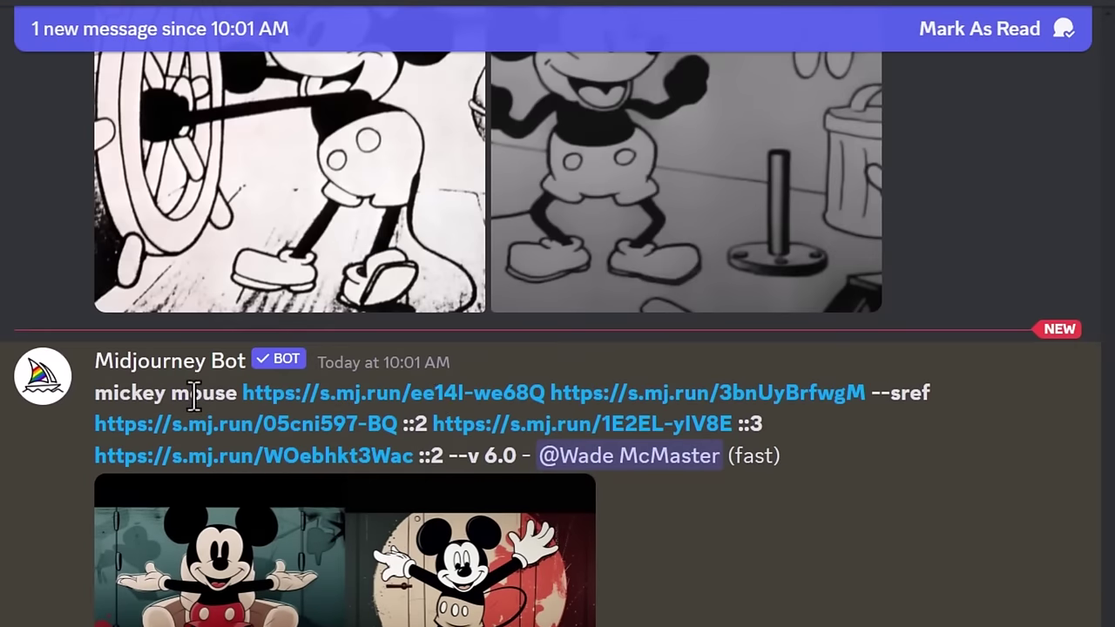
{"action": "left_click_drag", "start_coordinate": [95, 393], "coordinate": [517, 456]}
{"action": "left_click", "coordinate": [218, 399]}
{"action": "left_click", "coordinate": [871, 394]}
{"action": "left_click", "coordinate": [706, 576]}
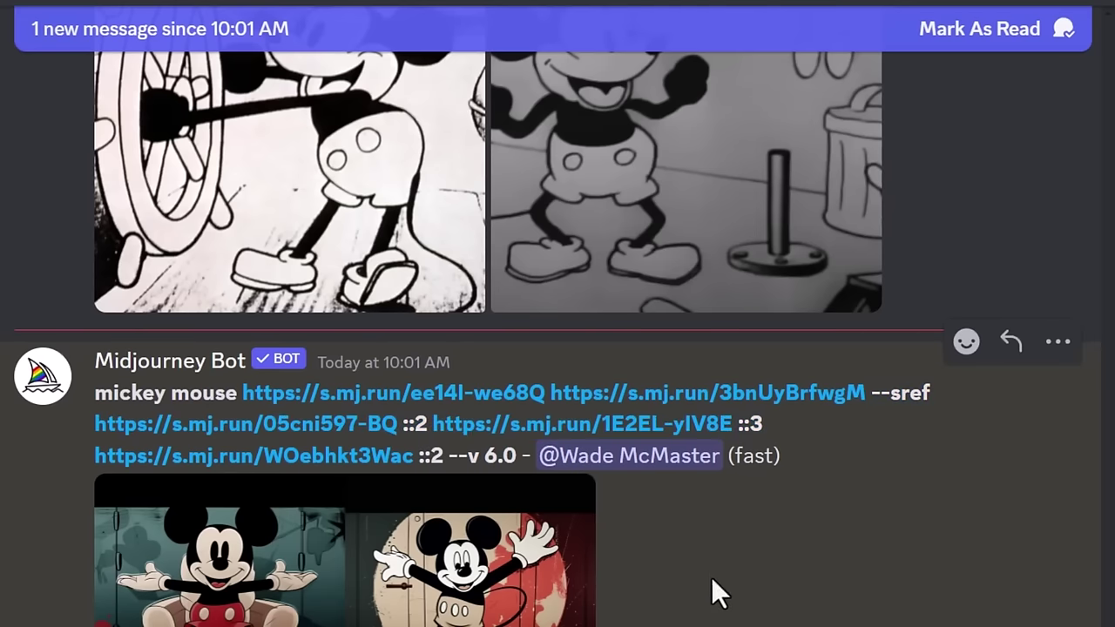
{"action": "scroll", "coordinate": [367, 518], "scroll_direction": "down", "scroll_amount": 5}
{"action": "scroll", "coordinate": [366, 535], "scroll_direction": "up", "scroll_amount": 2}
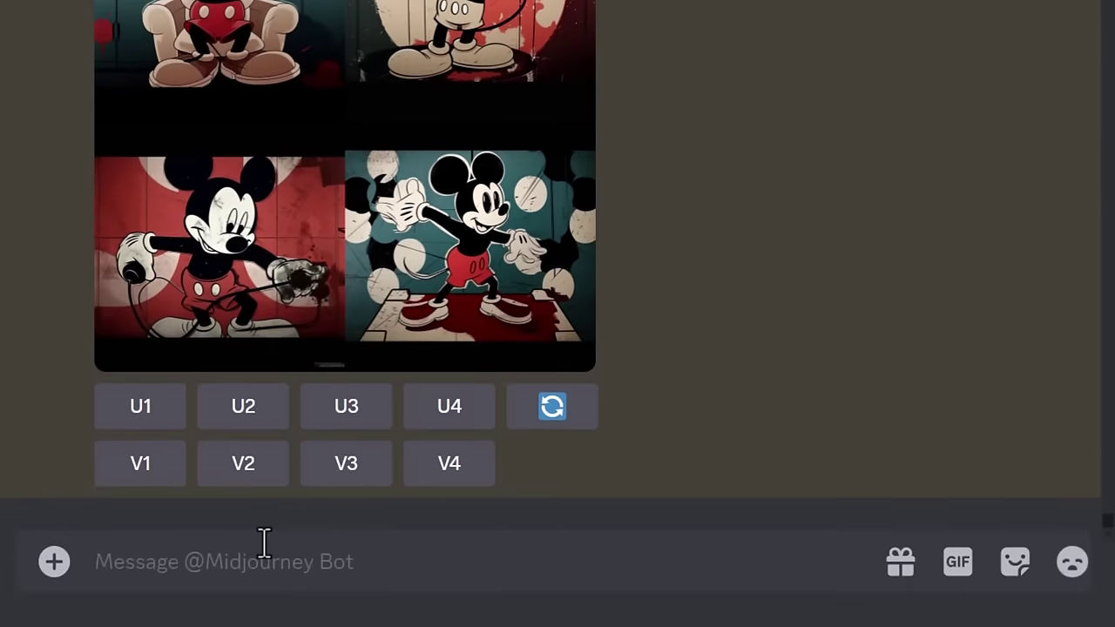
Step: Begin another /imagine prompt reading 'mickey mouse'
{"action": "left_click", "coordinate": [261, 543]}
{"action": "type", "text": "/imagine"}
{"action": "key", "text": "Tab"}
{"action": "type", "text": "mickey mouse"}
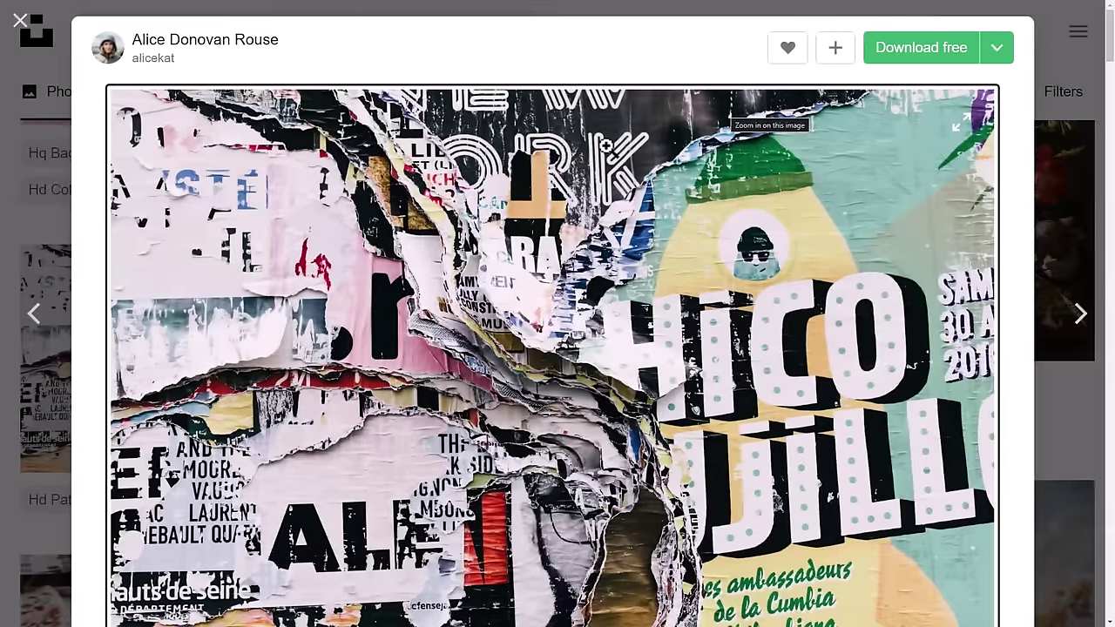
Step: Copy the image address of the Unsplash torn-poster collage photo
{"action": "scroll", "coordinate": [606, 145], "scroll_direction": "down", "scroll_amount": 1}
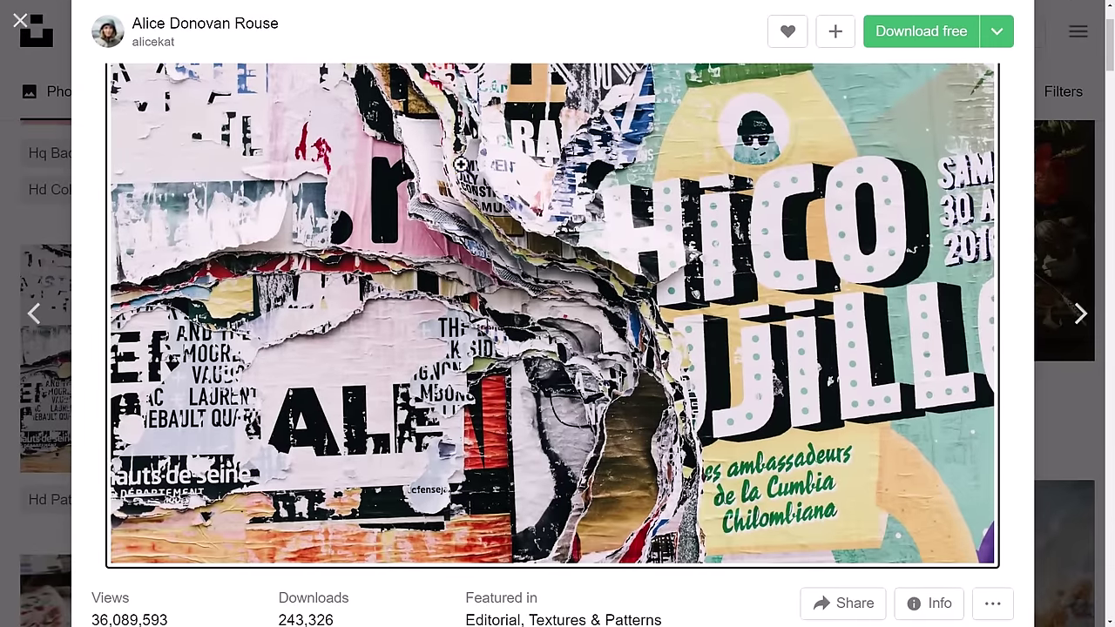
{"action": "right_click", "coordinate": [428, 155]}
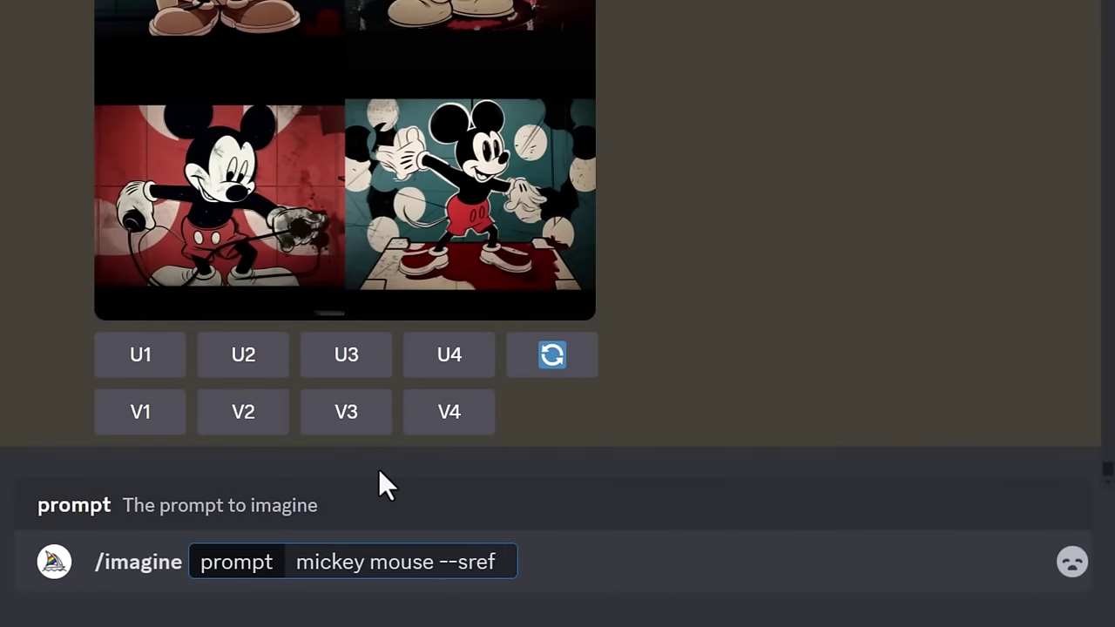
Step: Paste the Unsplash photo address after --sref and submit the 'mickey mouse' prompt
{"action": "key", "text": "ctrl+v"}
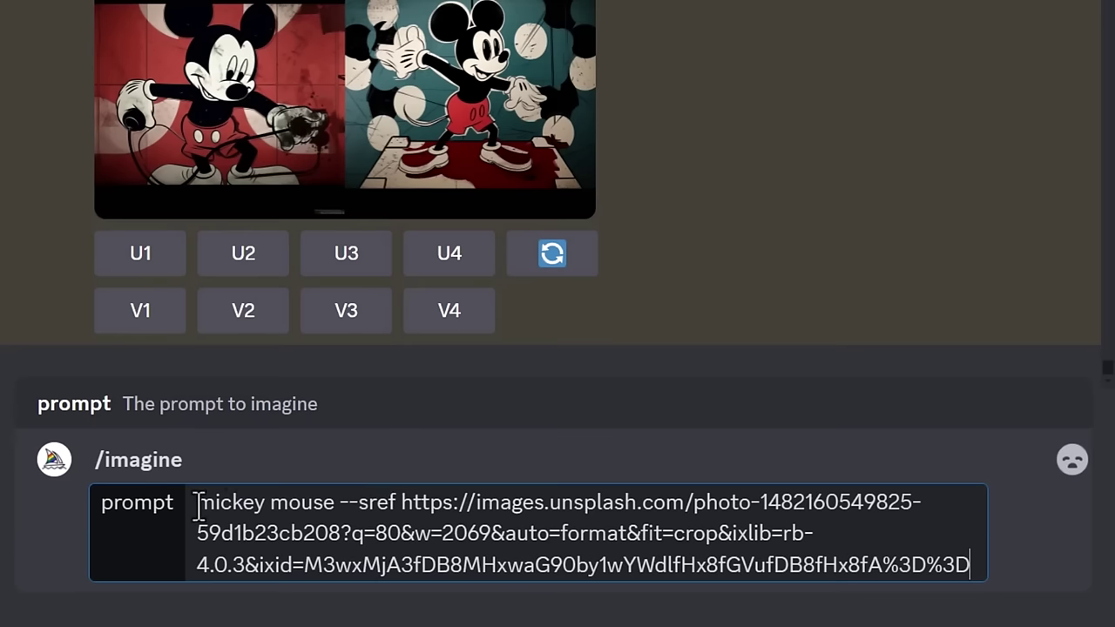
{"action": "key", "text": "Return"}
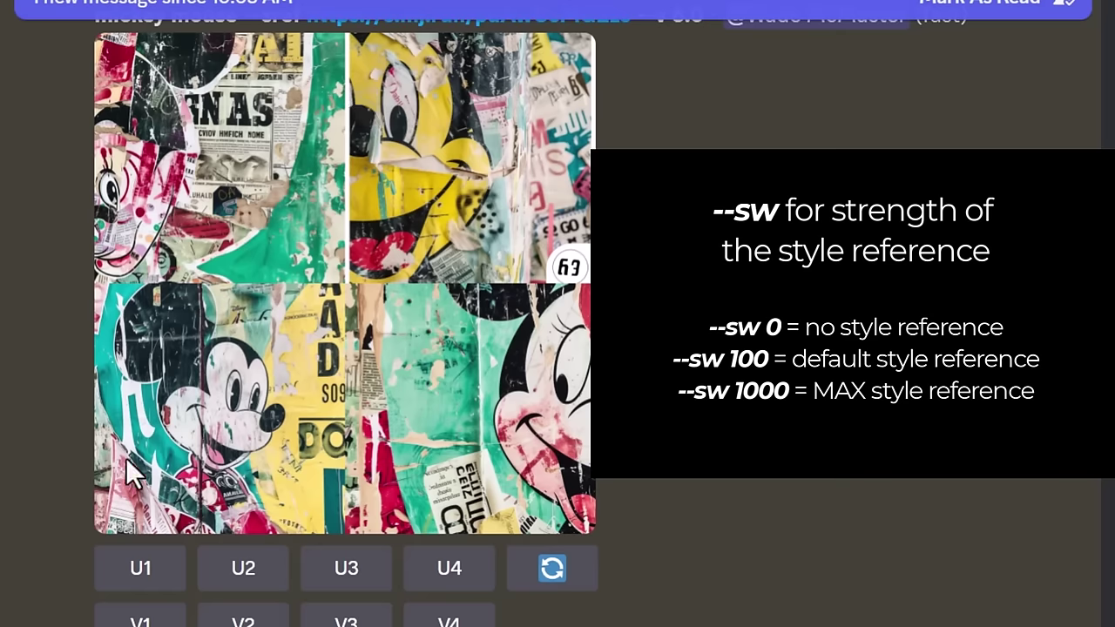
Step: Rerun the Unsplash-styled Mickey prompt with --sw 0 appended
{"action": "left_click", "coordinate": [554, 575]}
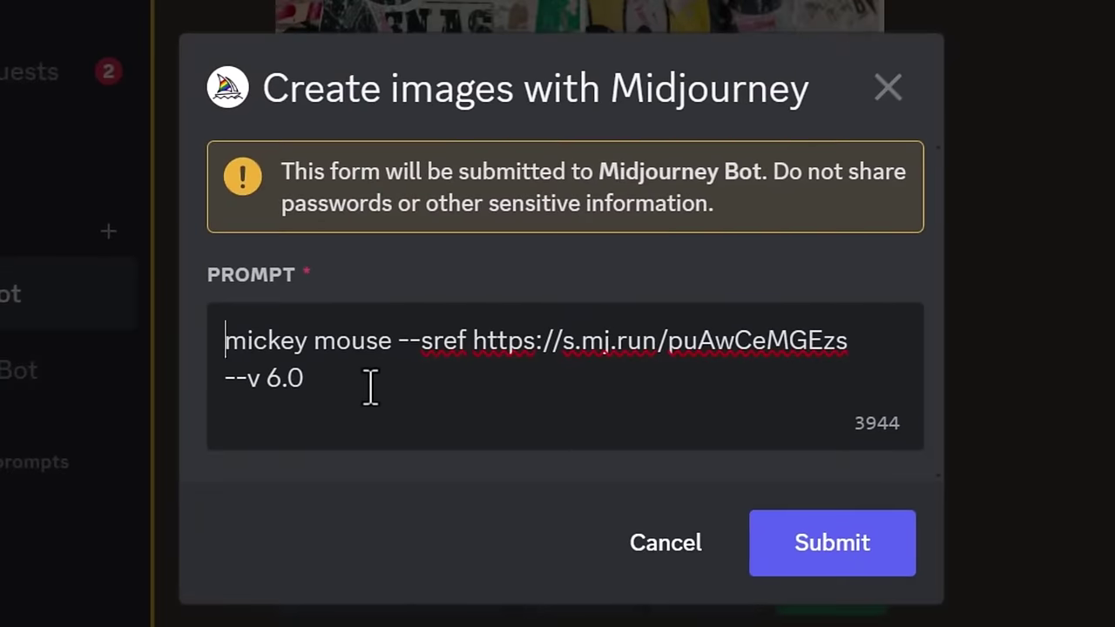
{"action": "left_click", "coordinate": [370, 387]}
{"action": "type", "text": "--sw"}
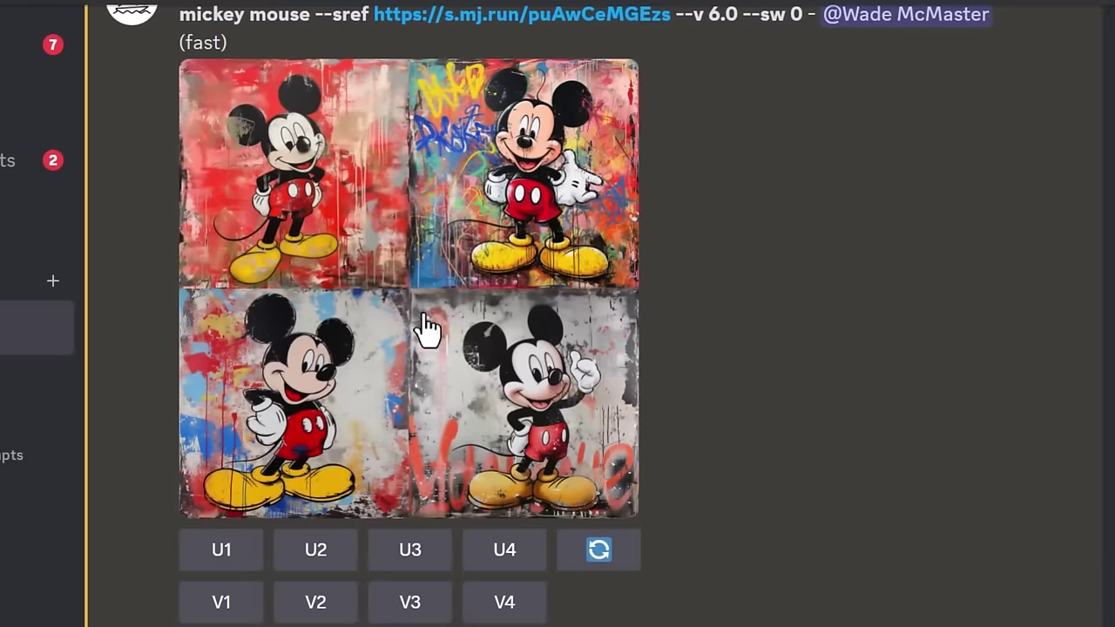
Step: Rerun the Unsplash-styled Mickey prompt with a much higher --sw style weight
{"action": "scroll", "coordinate": [428, 344], "scroll_direction": "up", "scroll_amount": 8}
{"action": "scroll", "coordinate": [435, 313], "scroll_direction": "down", "scroll_amount": 5}
{"action": "scroll", "coordinate": [427, 366], "scroll_direction": "down", "scroll_amount": 3}
{"action": "left_click", "coordinate": [584, 559]}
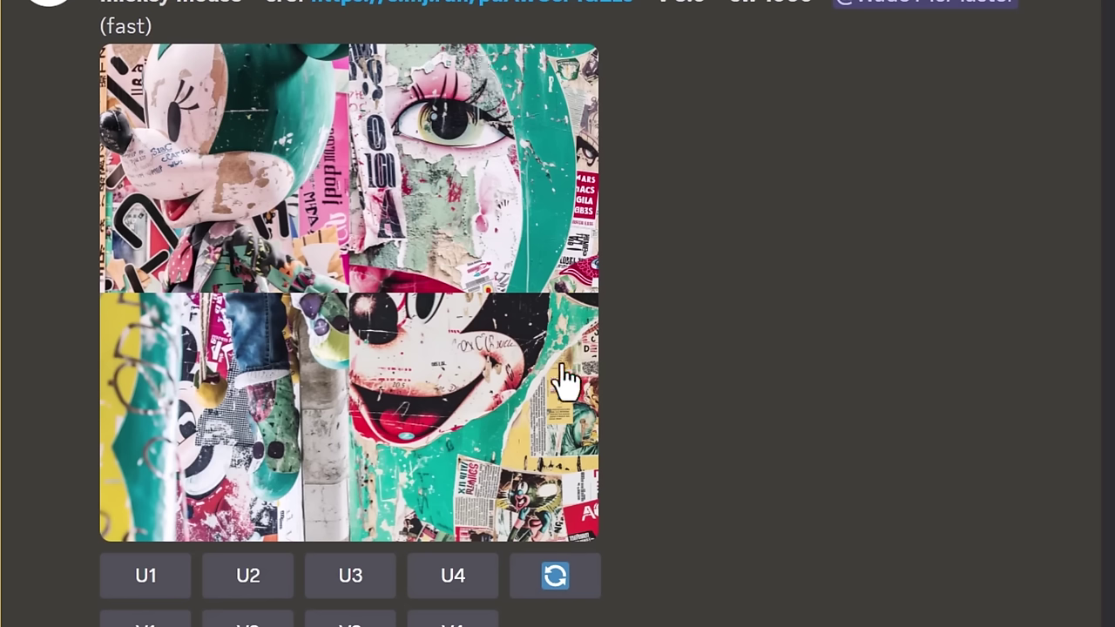
{"action": "scroll", "coordinate": [698, 510], "scroll_direction": "up", "scroll_amount": 10}
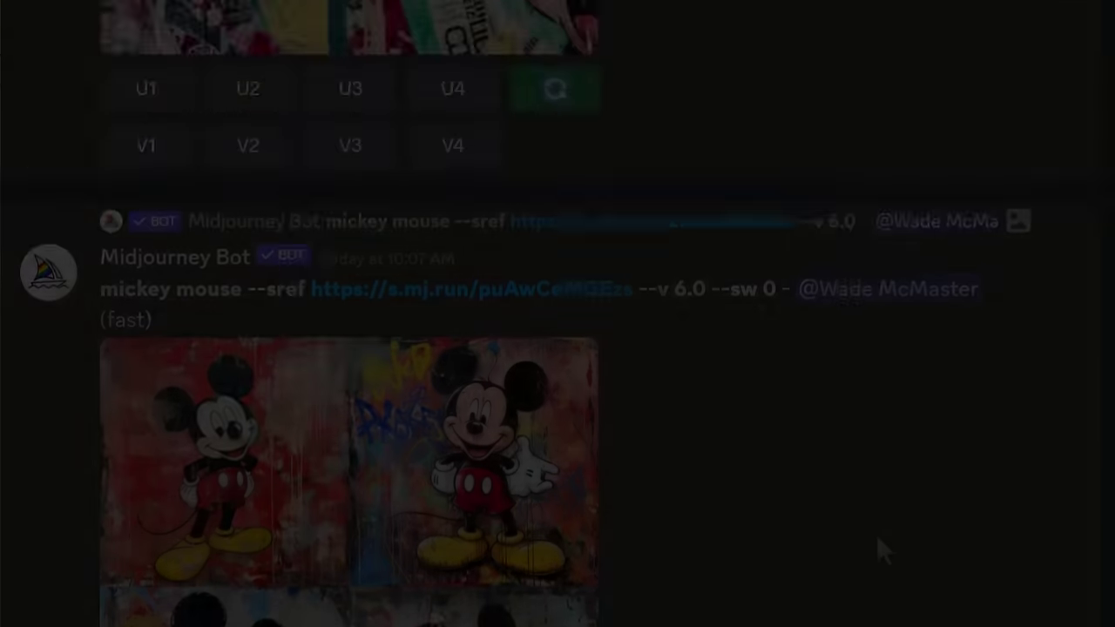